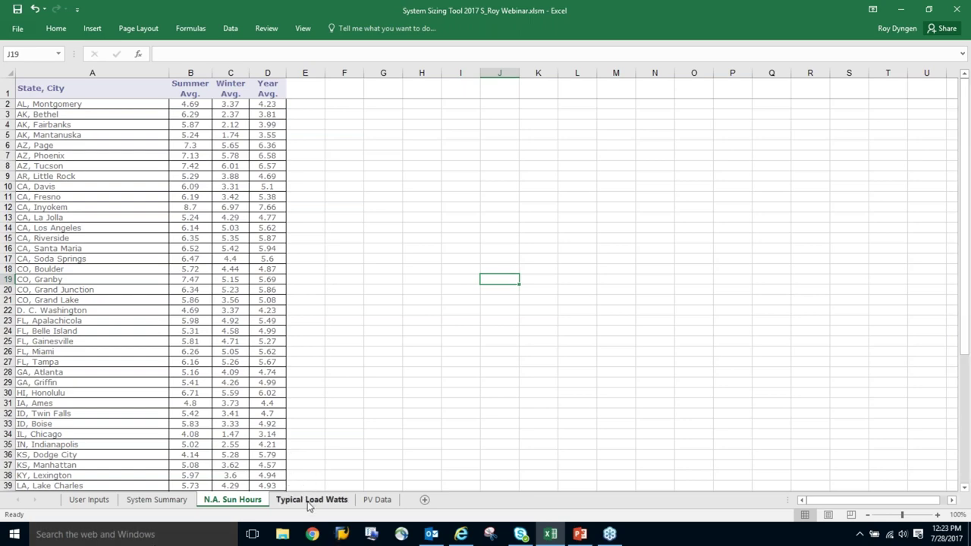
- Review the Typical Load Watts and PV Data sheets, highlighting the SolarWorld 270 module's five specification values
{"action": "left_click", "coordinate": [309, 500]}
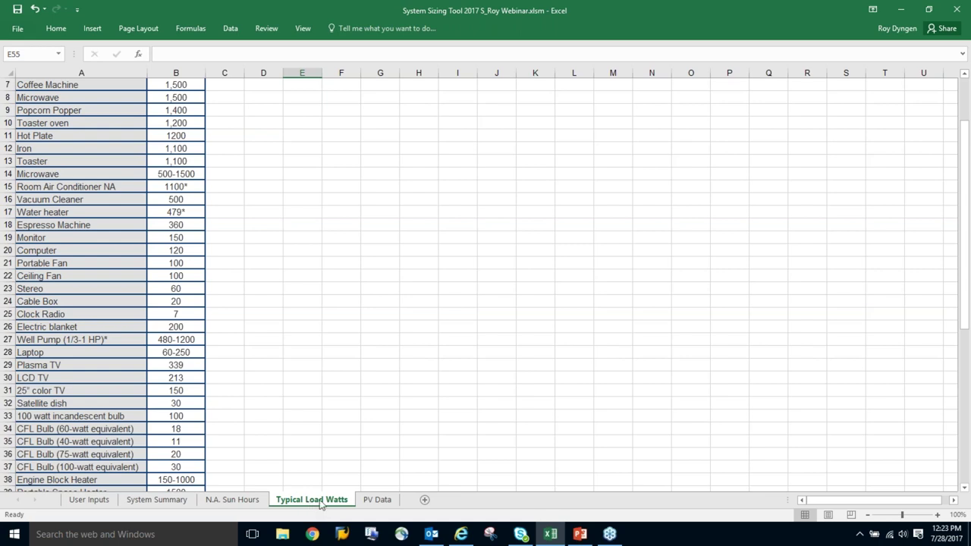
{"action": "left_click", "coordinate": [386, 500]}
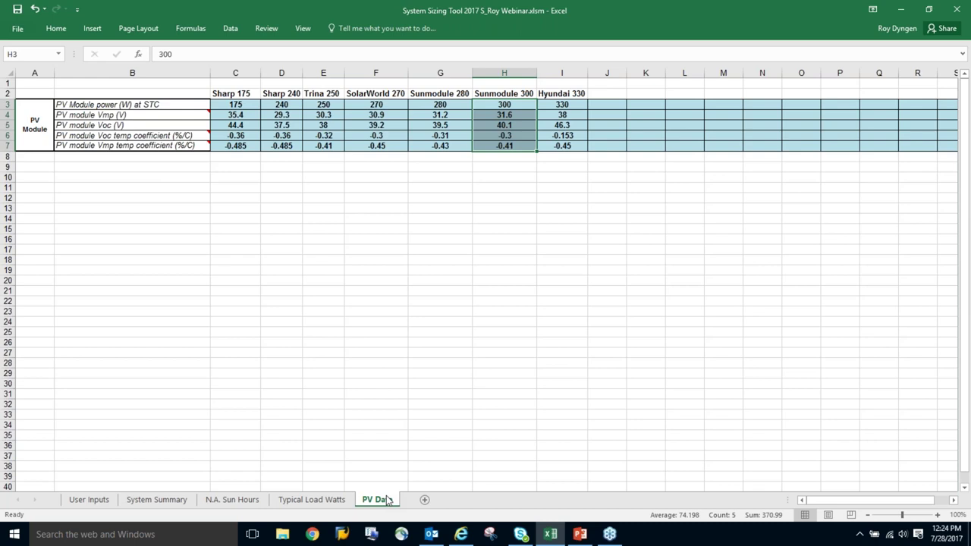
{"action": "mouse_move", "coordinate": [168, 115]}
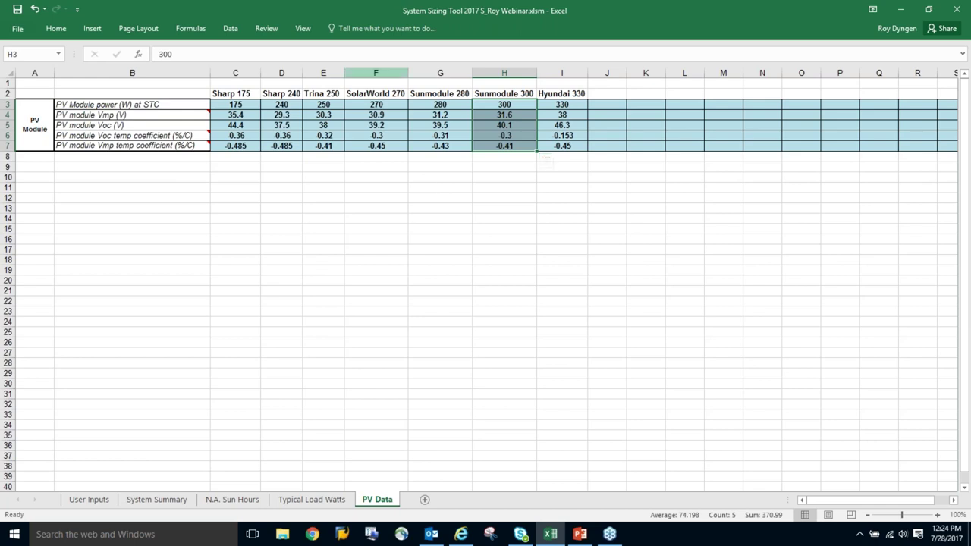
{"action": "left_click_drag", "start_coordinate": [384, 104], "coordinate": [385, 146]}
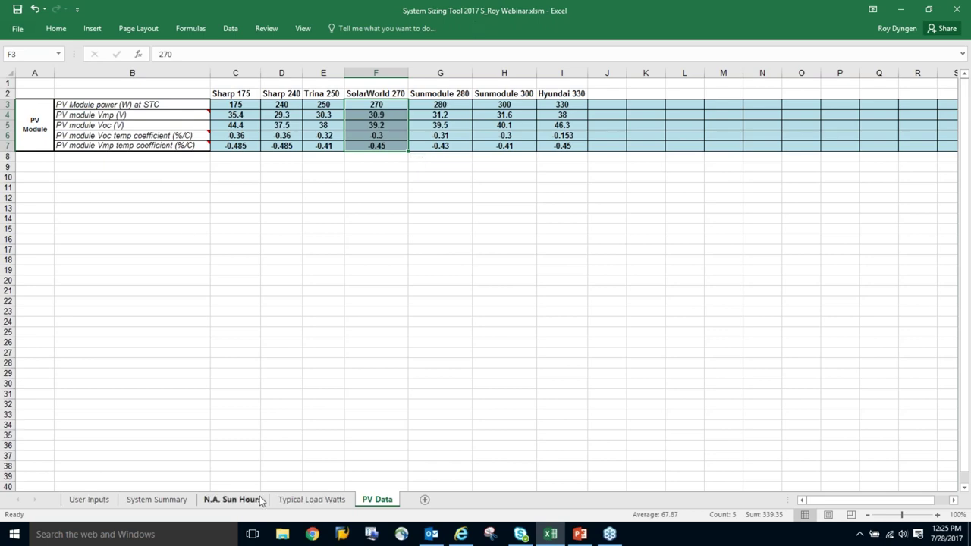
- Look over the load profiles and system details on the User Inputs sheet and the results on the System Summary sheet
{"action": "left_click", "coordinate": [88, 501]}
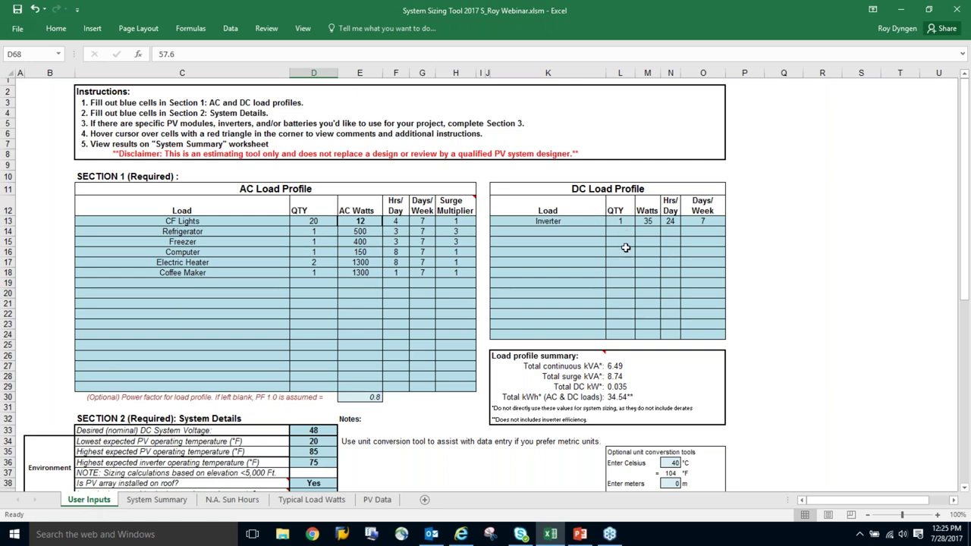
{"action": "left_click_drag", "start_coordinate": [965, 220], "coordinate": [965, 322]}
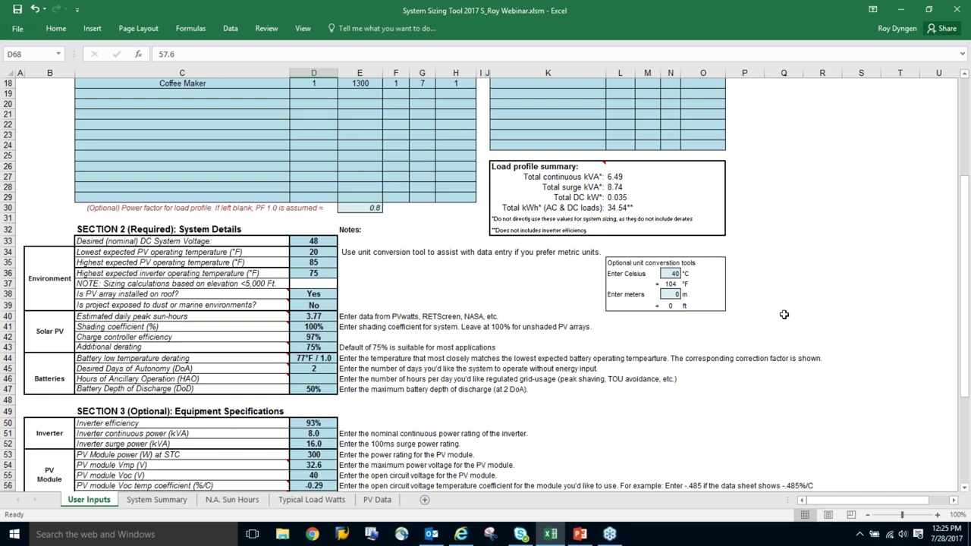
{"action": "left_click_drag", "start_coordinate": [967, 350], "coordinate": [969, 258]}
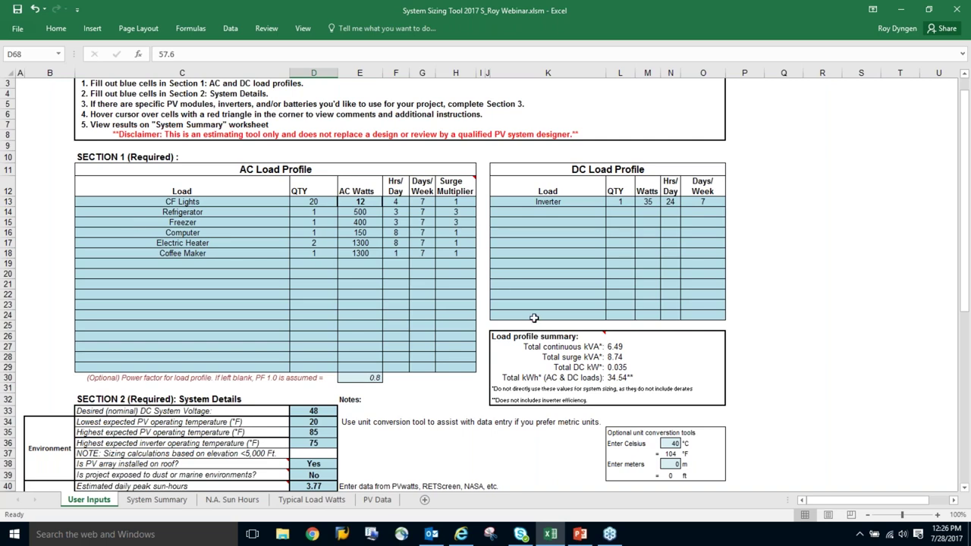
{"action": "left_click_drag", "start_coordinate": [968, 272], "coordinate": [970, 346]}
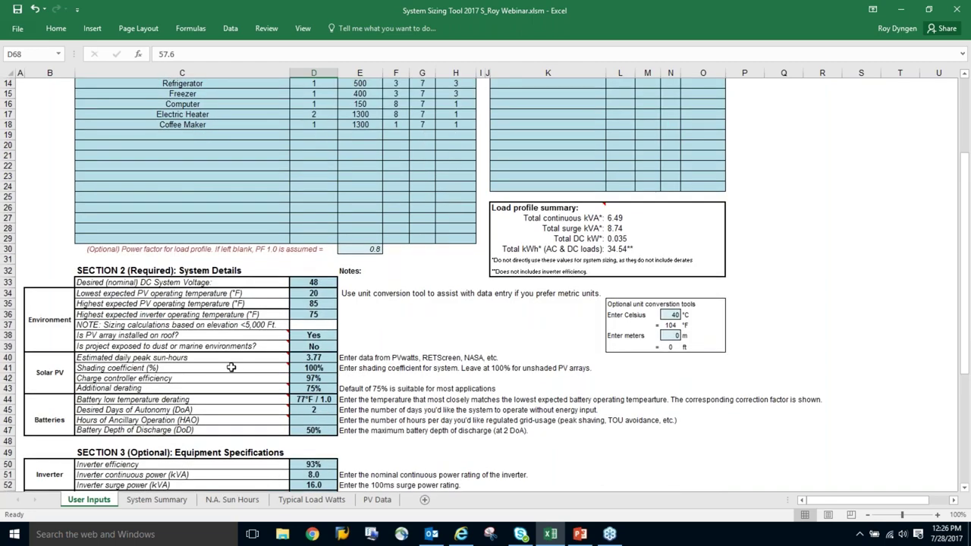
{"action": "left_click", "coordinate": [161, 499]}
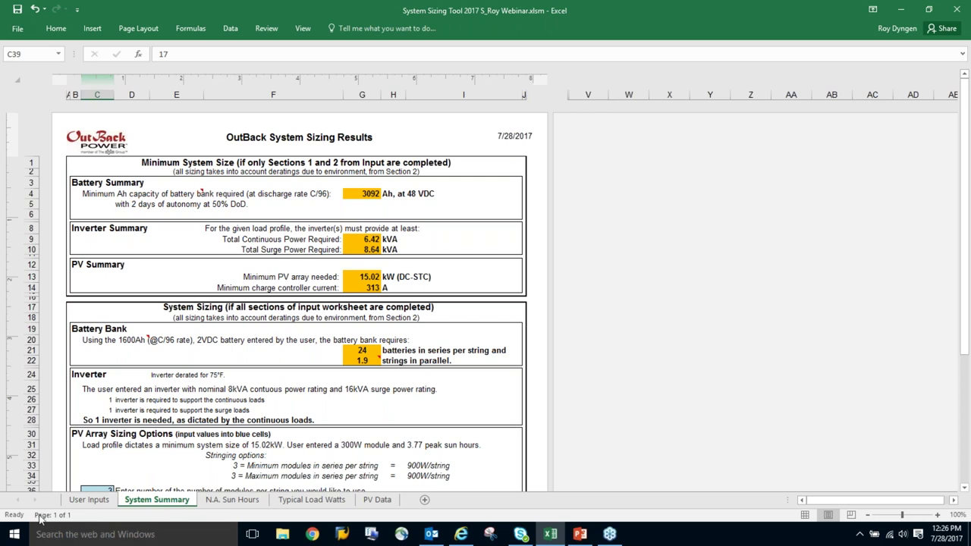
{"action": "left_click", "coordinate": [96, 502]}
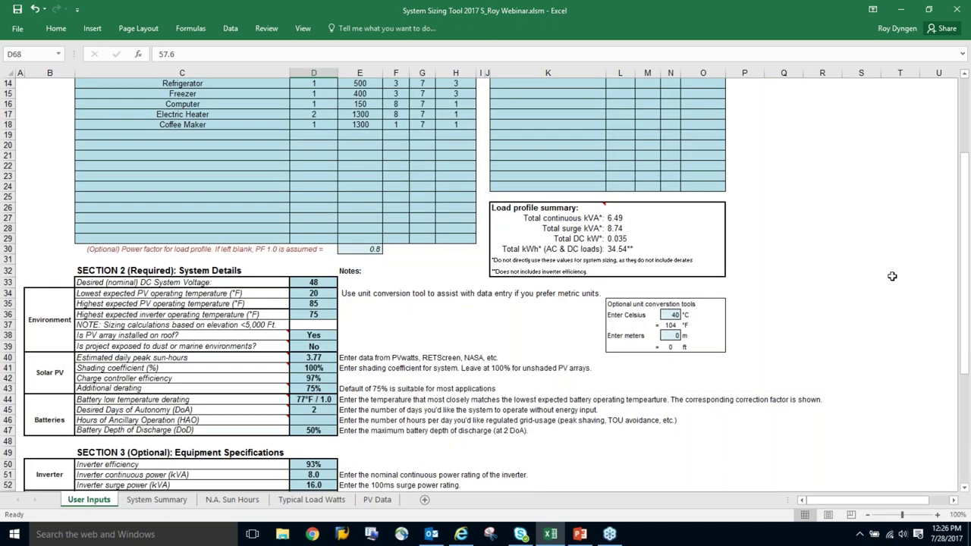
- Examine the AC load profile on the User Inputs sheet, checking the refrigerator's surge multiplier and the optional power factor
{"action": "left_click_drag", "start_coordinate": [964, 262], "coordinate": [964, 237]}
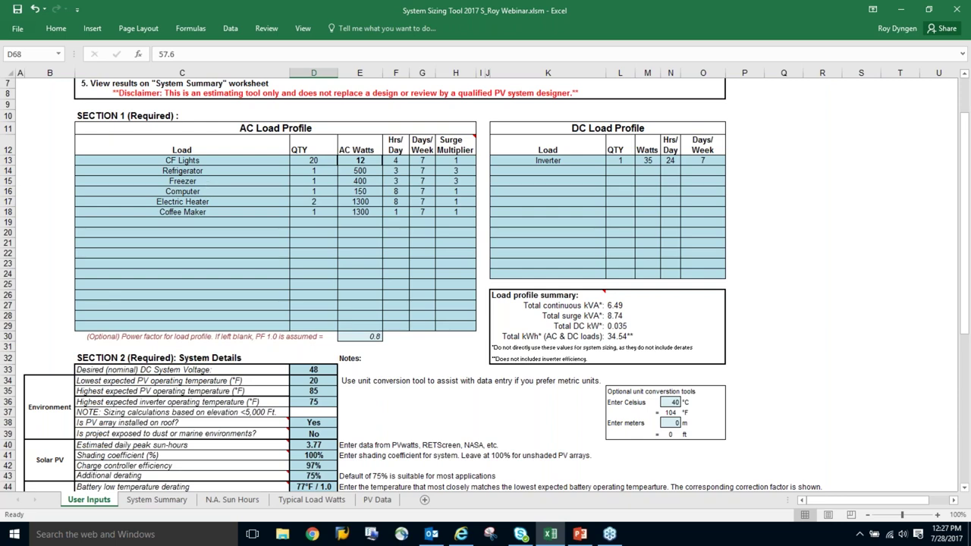
{"action": "left_click", "coordinate": [452, 171]}
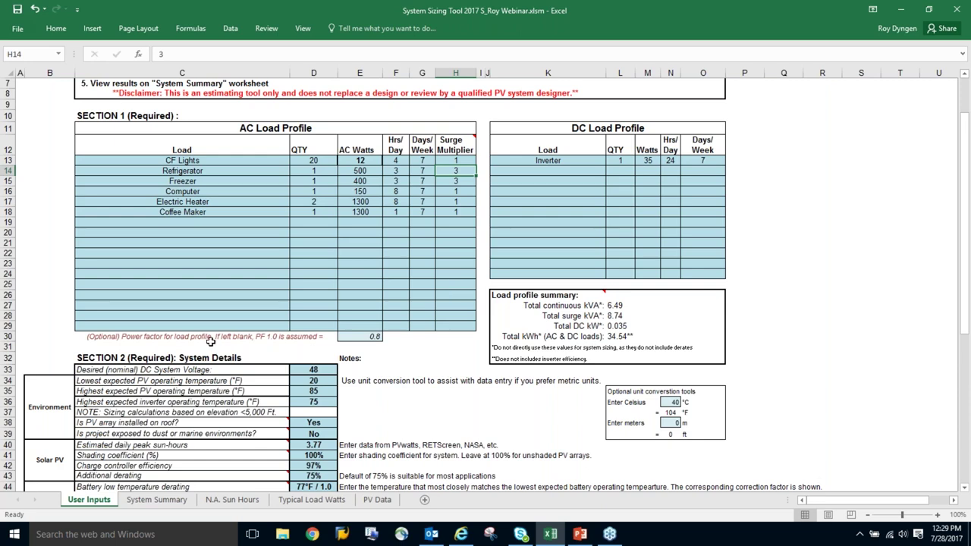
{"action": "left_click", "coordinate": [378, 339]}
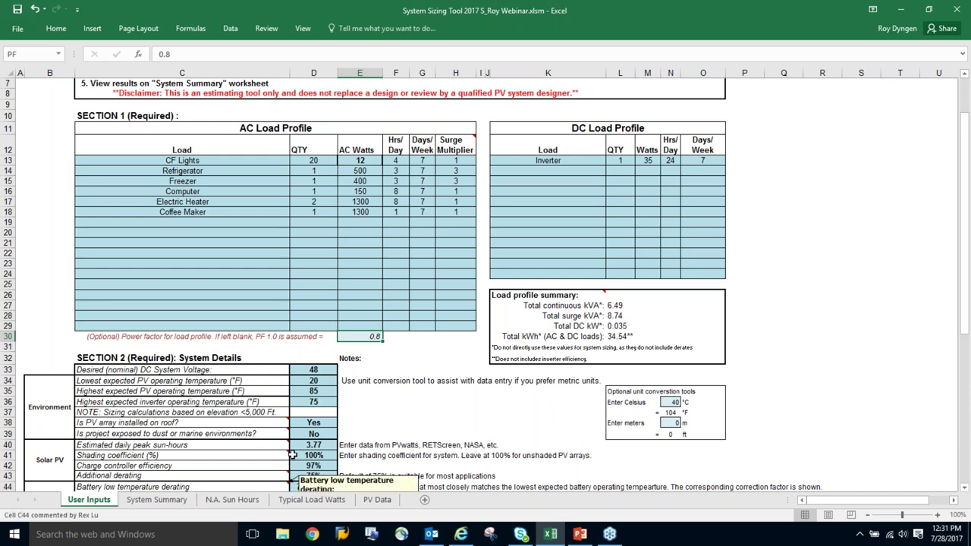
- Examine the nominal DC system voltage, the roof and exposure notes, and the highest expected PV operating temperature in Section 2
{"action": "left_click_drag", "start_coordinate": [969, 284], "coordinate": [970, 370]}
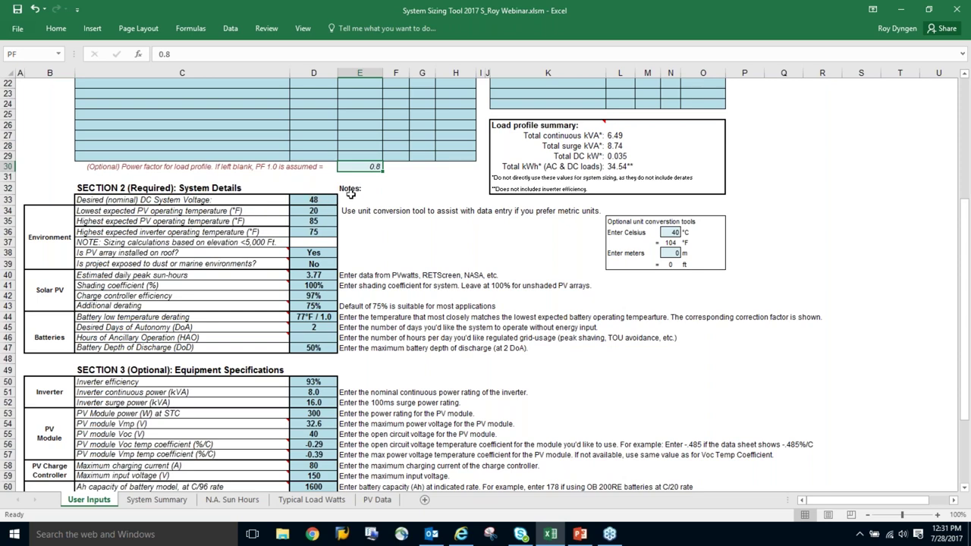
{"action": "left_click", "coordinate": [314, 202]}
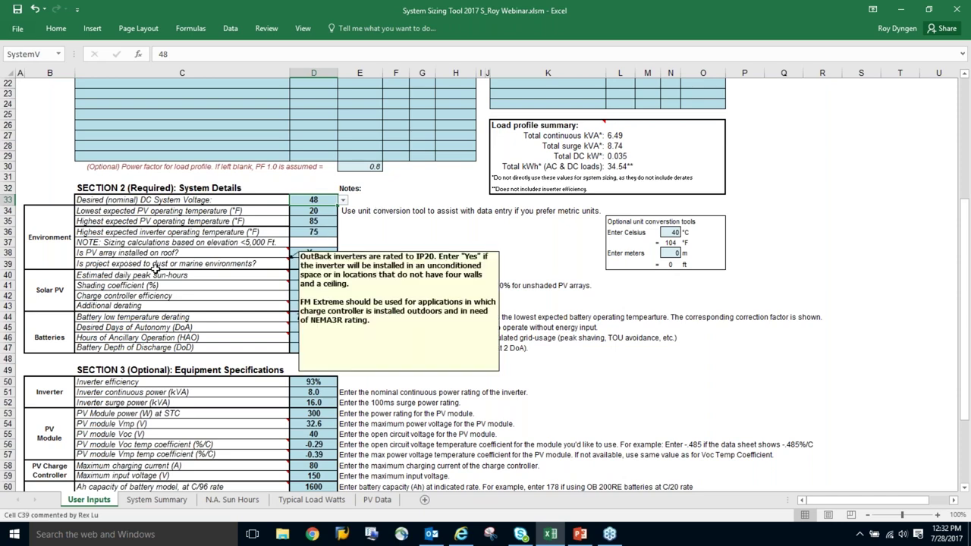
{"action": "mouse_move", "coordinate": [106, 257]}
{"action": "mouse_move", "coordinate": [173, 254]}
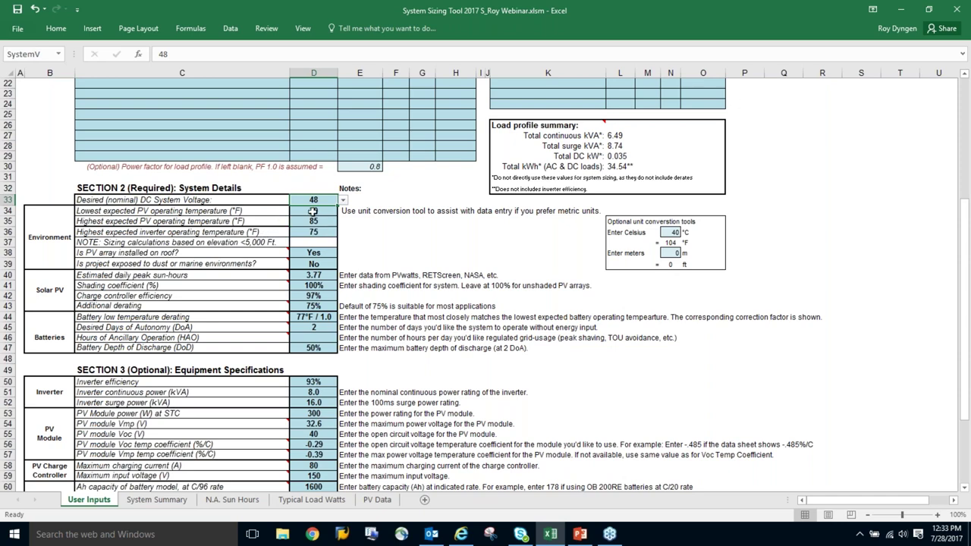
{"action": "left_click", "coordinate": [318, 225]}
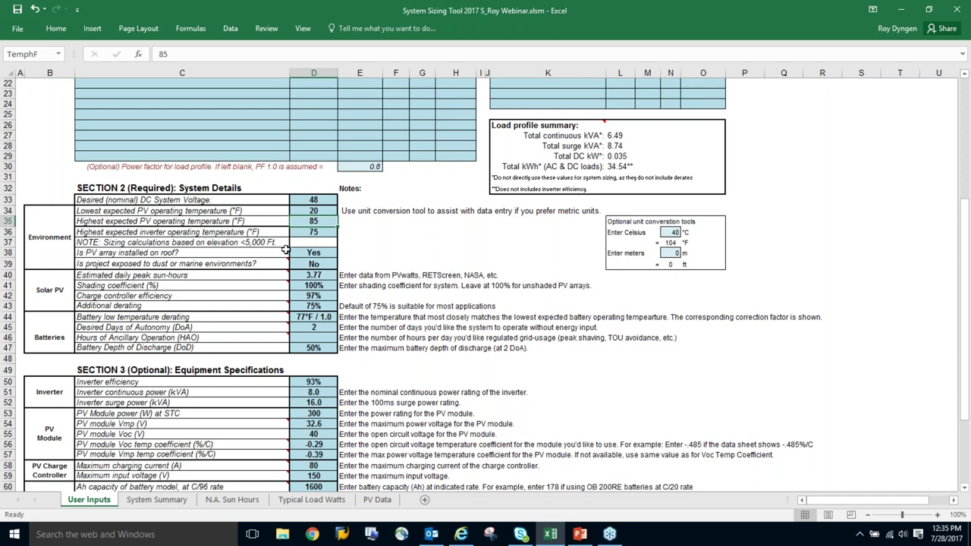
- Read the comments on roof installation and dust or marine exposure, and inspect the answer cells of both questions
{"action": "mouse_move", "coordinate": [242, 252]}
{"action": "mouse_move", "coordinate": [103, 258]}
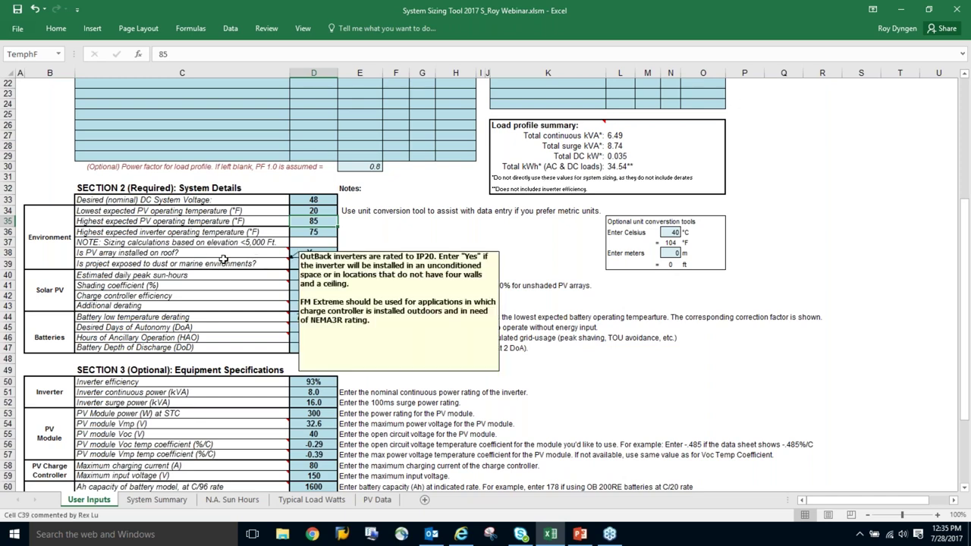
{"action": "mouse_move", "coordinate": [212, 255]}
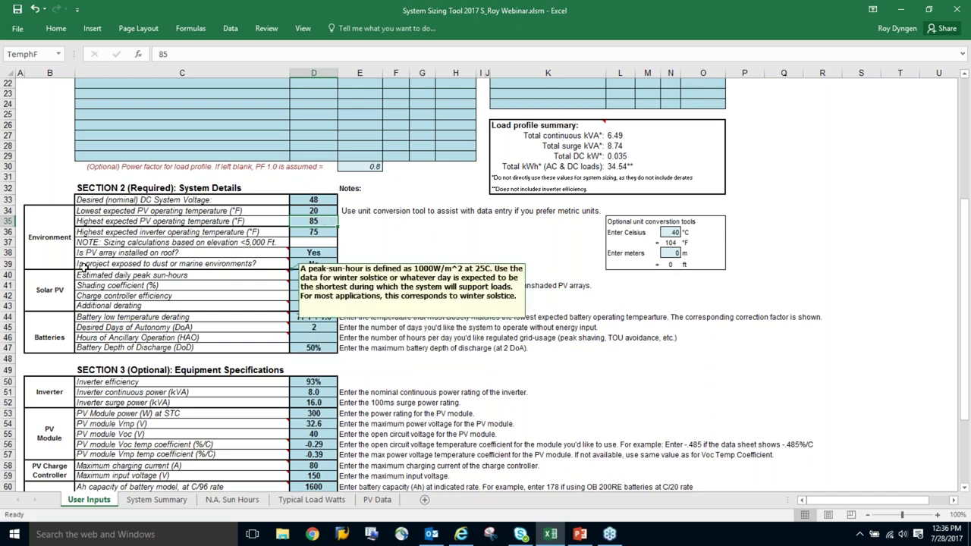
{"action": "left_click", "coordinate": [313, 252]}
{"action": "left_click", "coordinate": [314, 264]}
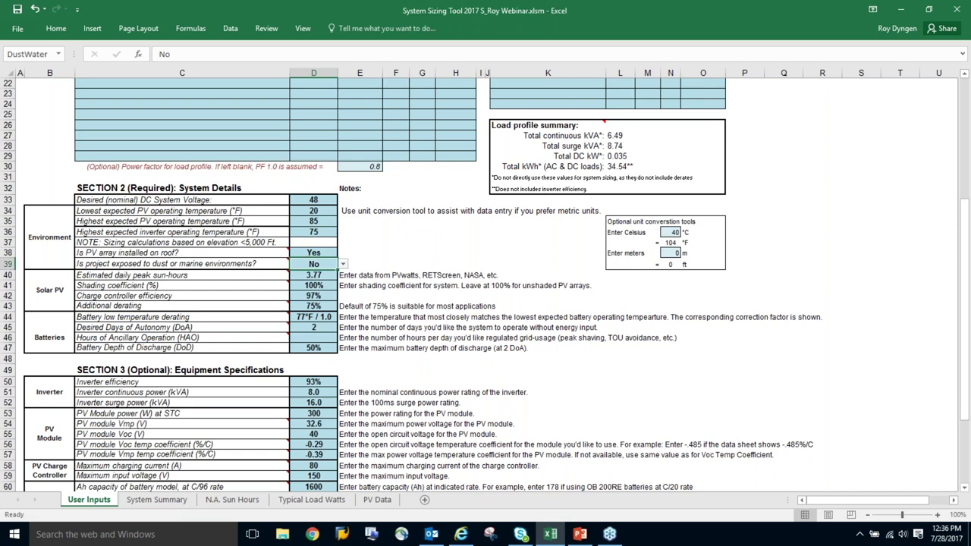
{"action": "left_click", "coordinate": [312, 253]}
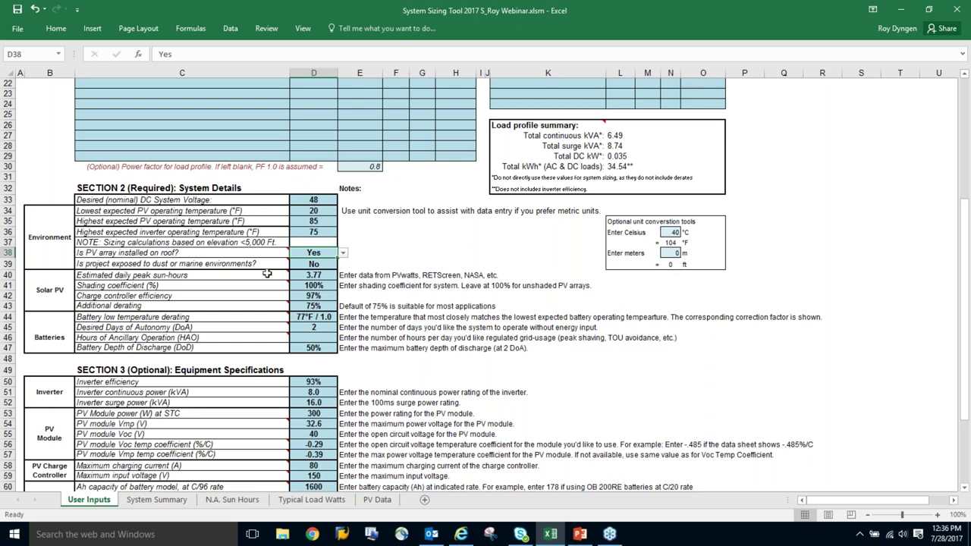
- Read the comments on the Solar PV and battery entries of Section 2, and check the System Summary sheet
{"action": "mouse_move", "coordinate": [235, 274]}
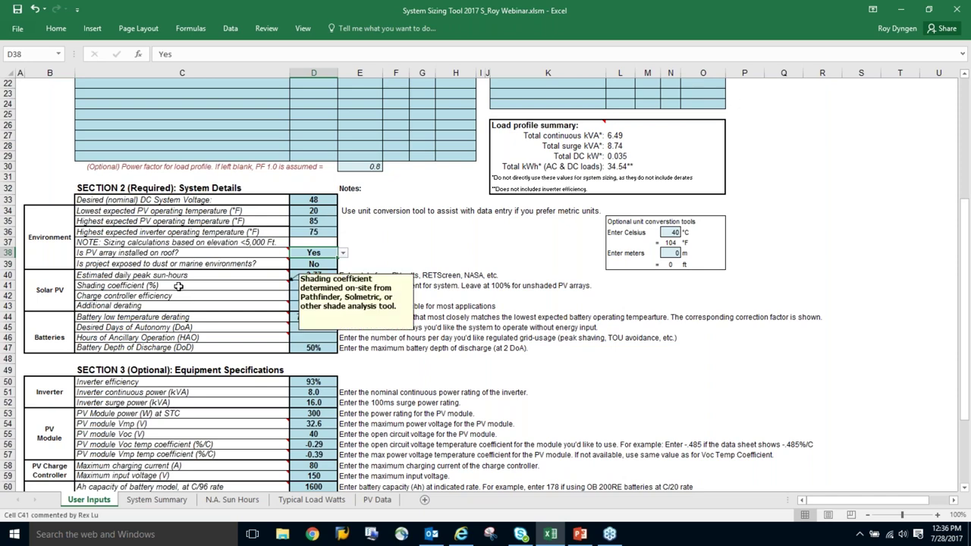
{"action": "mouse_move", "coordinate": [107, 305]}
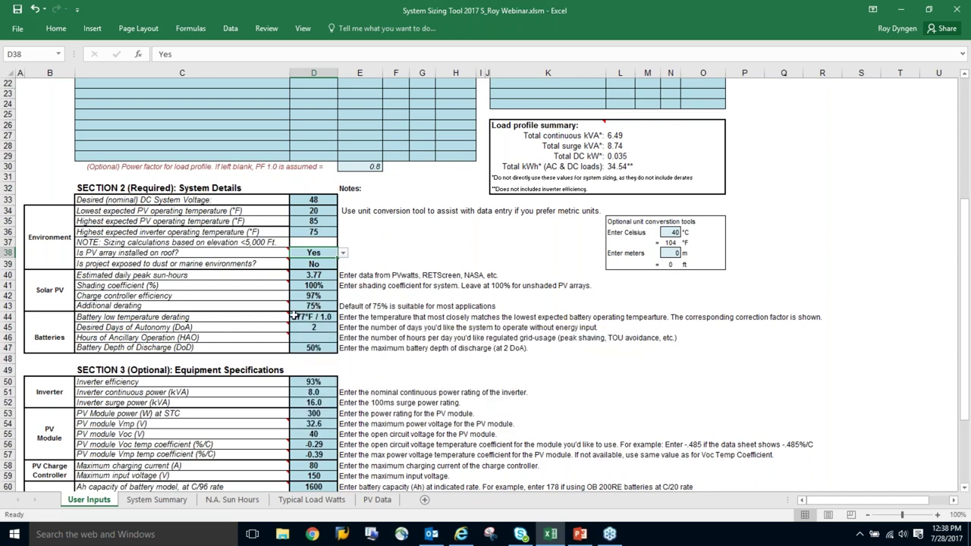
{"action": "mouse_move", "coordinate": [269, 321]}
{"action": "mouse_move", "coordinate": [275, 329]}
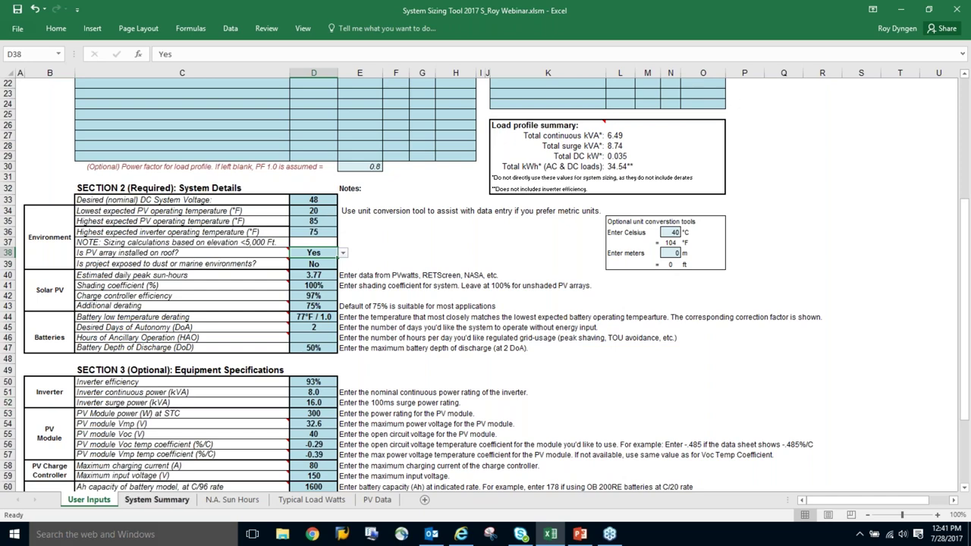
{"action": "left_click", "coordinate": [164, 503]}
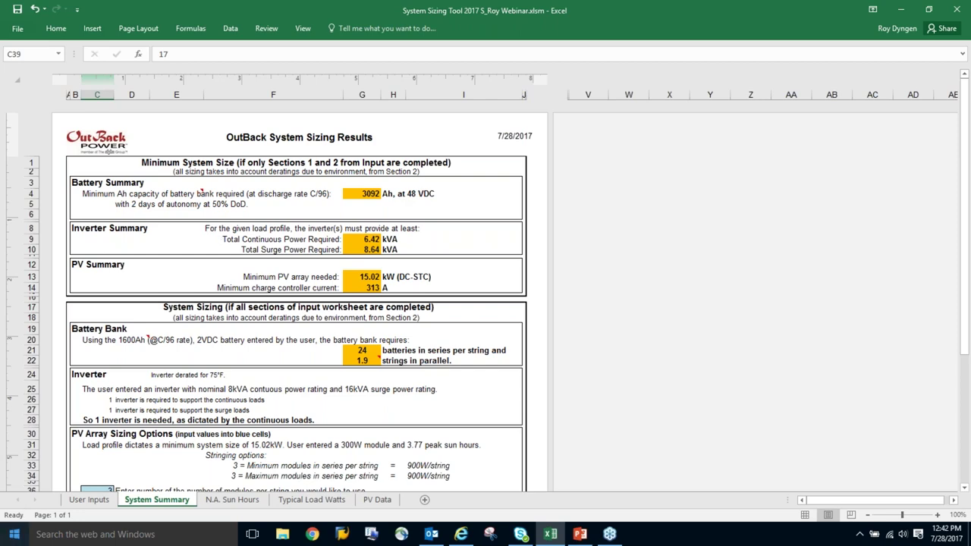
{"action": "left_click", "coordinate": [89, 500]}
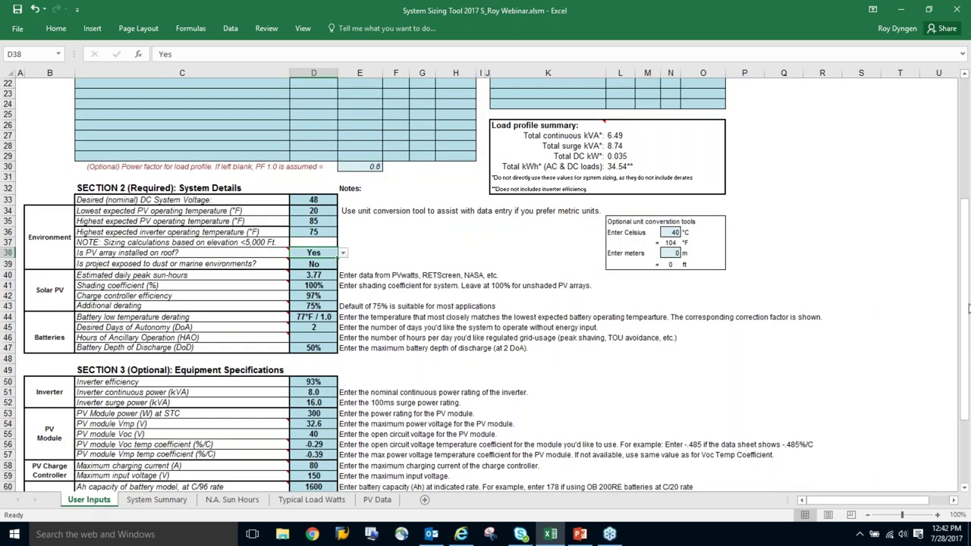
- Inspect the inverter's continuous power and surge power entries in Section 3, Equipment Specifications
{"action": "left_click_drag", "start_coordinate": [965, 304], "coordinate": [966, 307]}
{"action": "left_click_drag", "start_coordinate": [968, 347], "coordinate": [967, 378]}
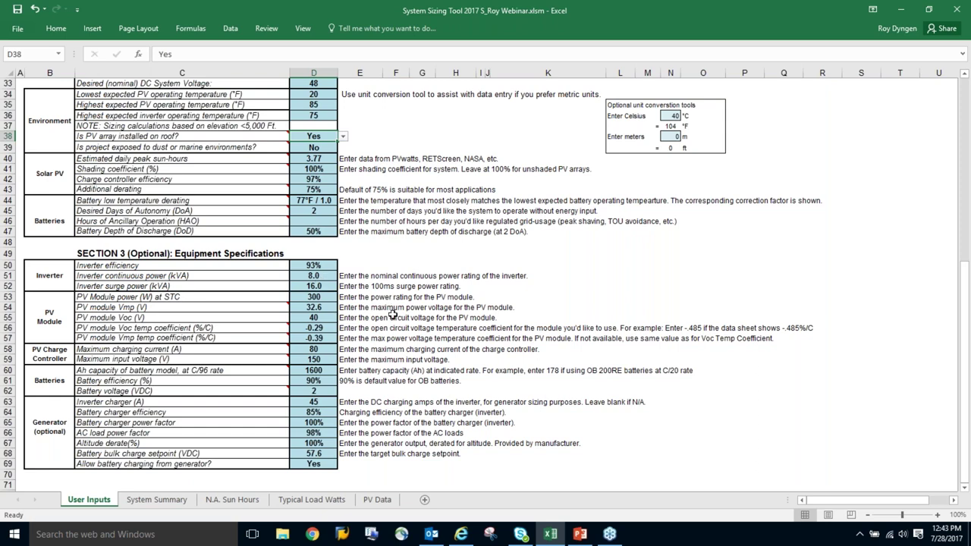
{"action": "left_click", "coordinate": [299, 286]}
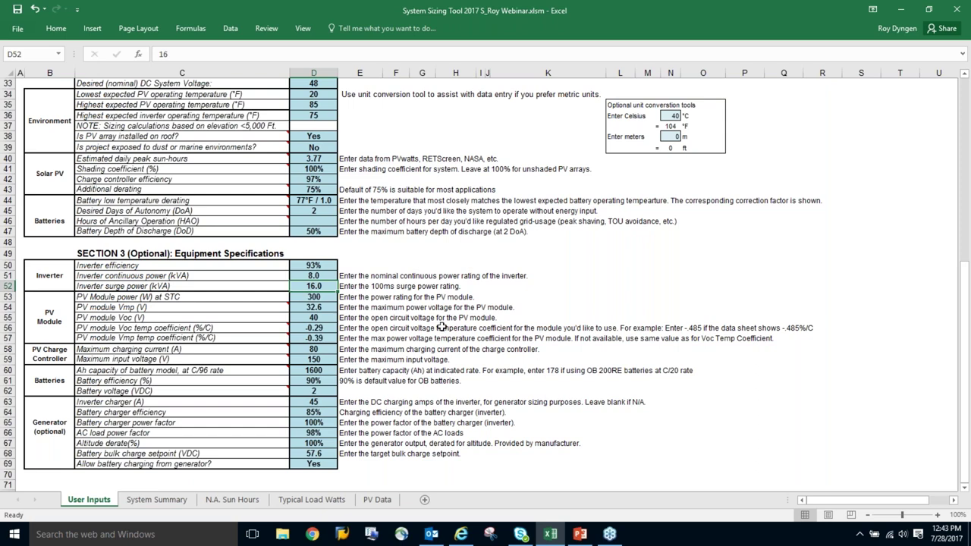
{"action": "left_click", "coordinate": [302, 275]}
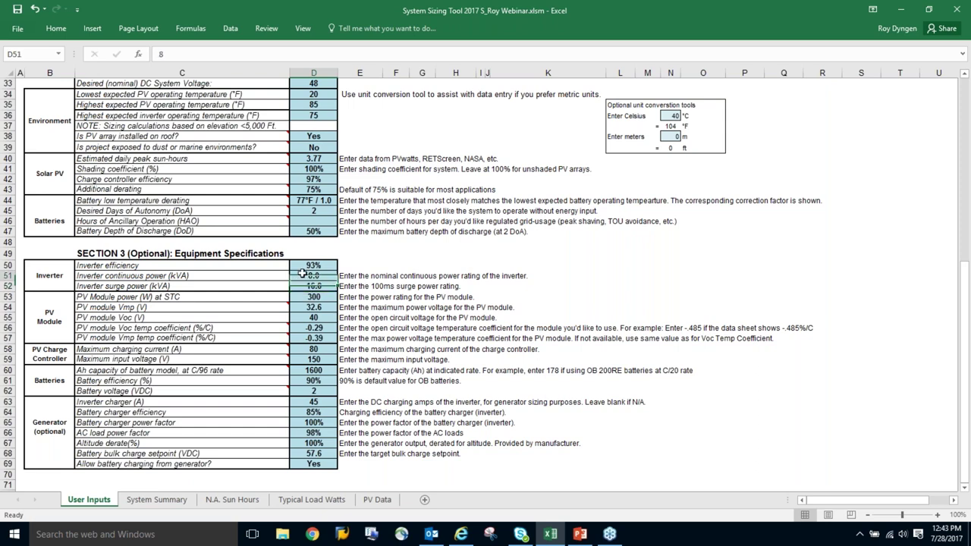
{"action": "left_click", "coordinate": [312, 288]}
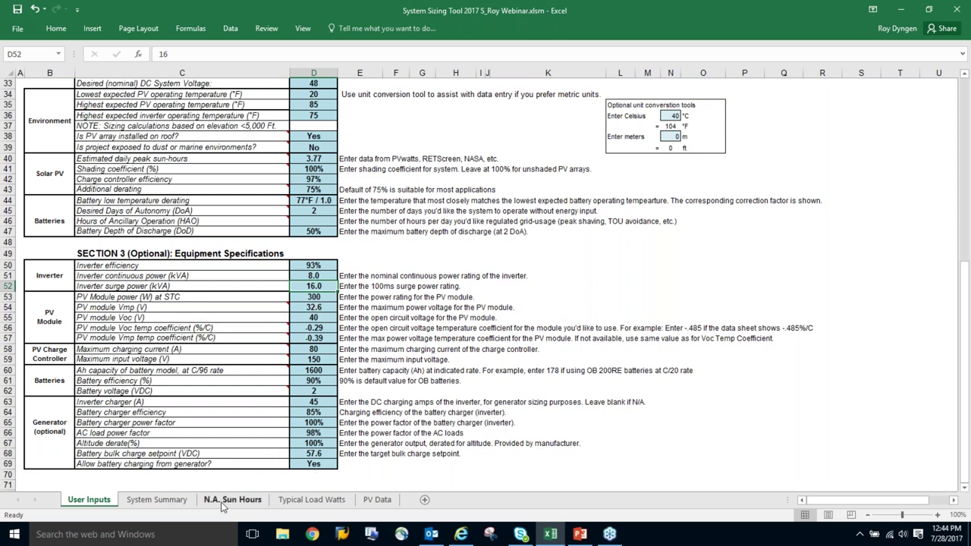
- Check the PV Data sheet and select the power cell of the first empty module column, after Hyundai 330
{"action": "left_click", "coordinate": [384, 501]}
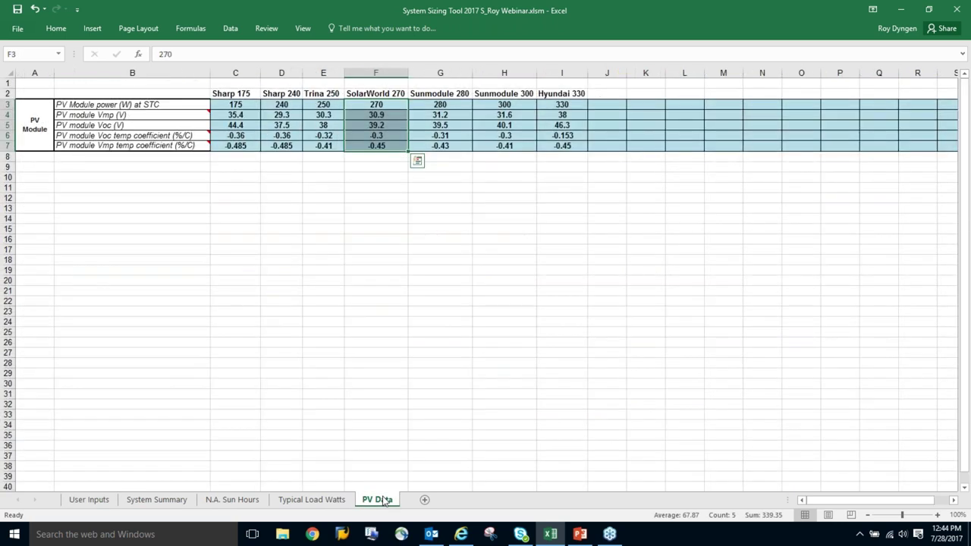
{"action": "left_click", "coordinate": [591, 341]}
{"action": "left_click", "coordinate": [621, 107]}
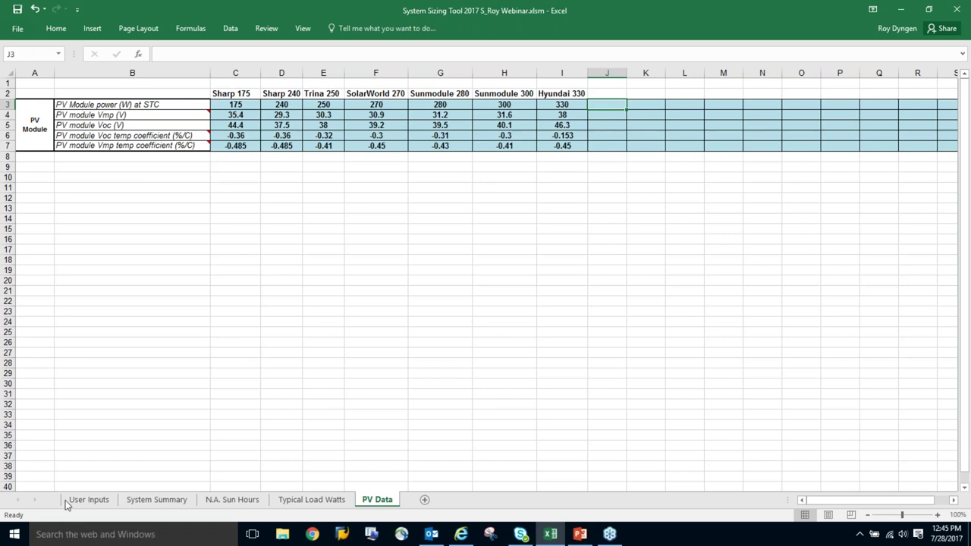
- Inspect the PV module's Vmp and Voc entries in Section 3 of the User Inputs sheet
{"action": "left_click", "coordinate": [96, 499]}
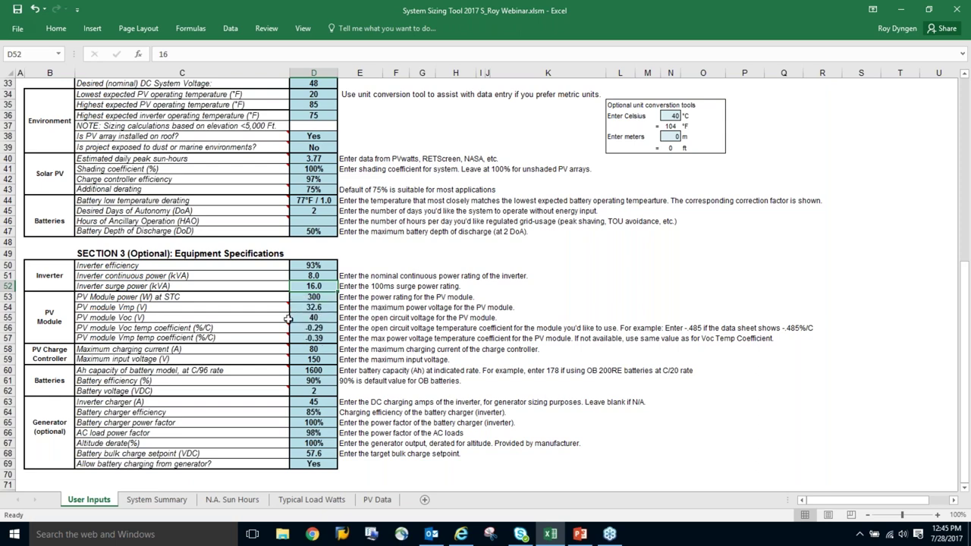
{"action": "left_click", "coordinate": [323, 311]}
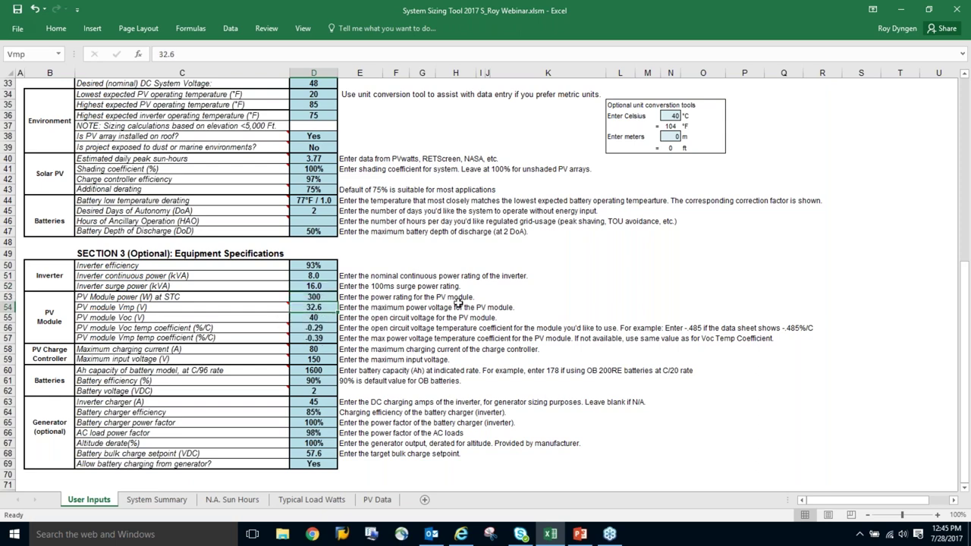
{"action": "left_click", "coordinate": [317, 319]}
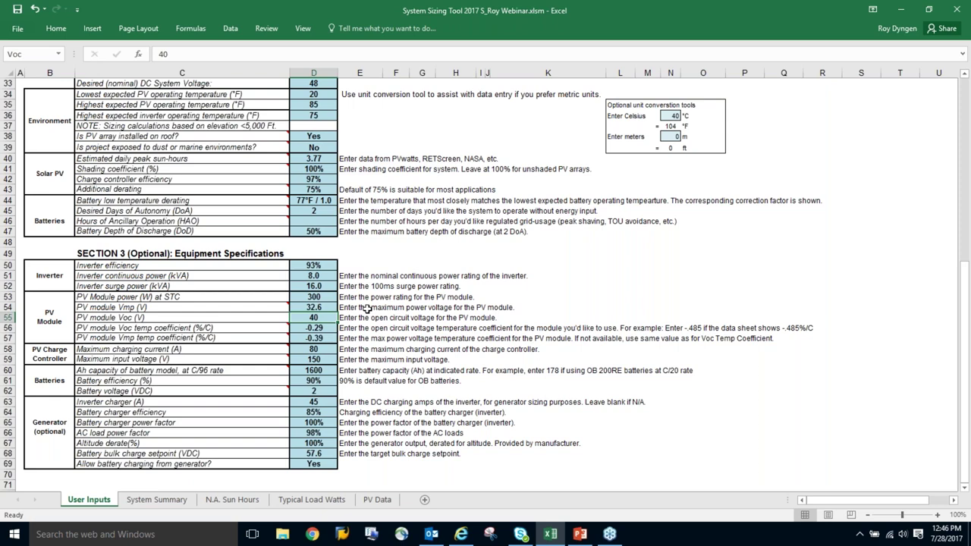
- Inspect the PV module's Voc temperature coefficient and the PV charge controller's maximum charging current and maximum input voltage entries in Section 3
{"action": "left_click", "coordinate": [320, 329]}
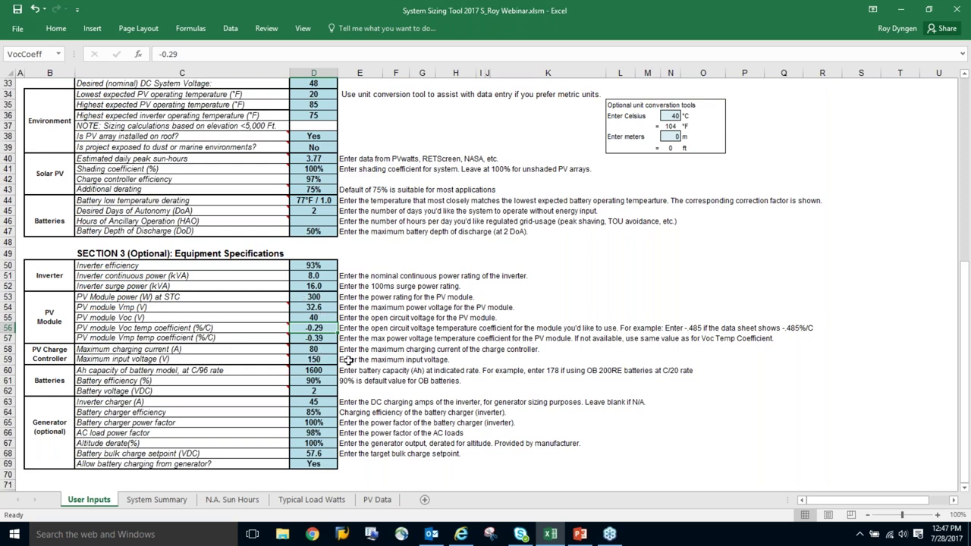
{"action": "left_click", "coordinate": [325, 349]}
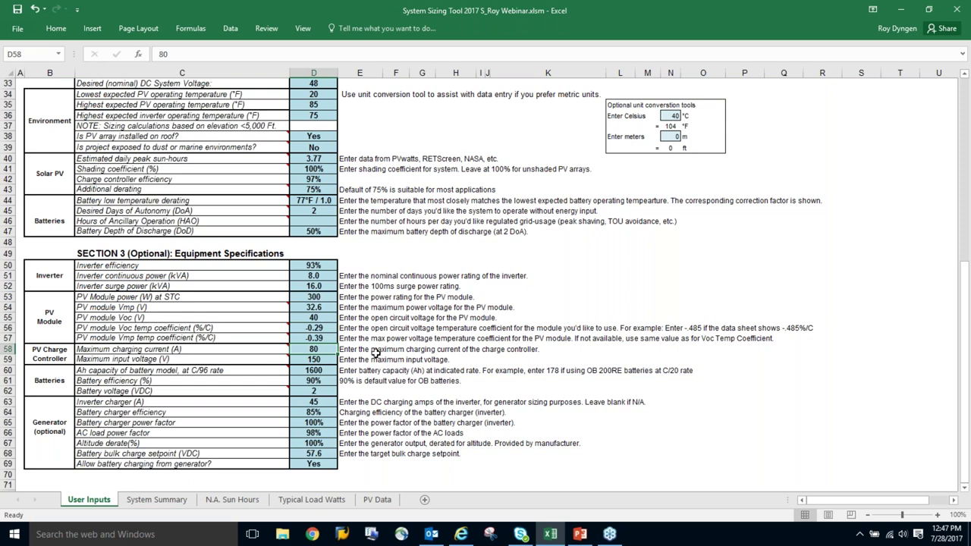
{"action": "left_click", "coordinate": [322, 363]}
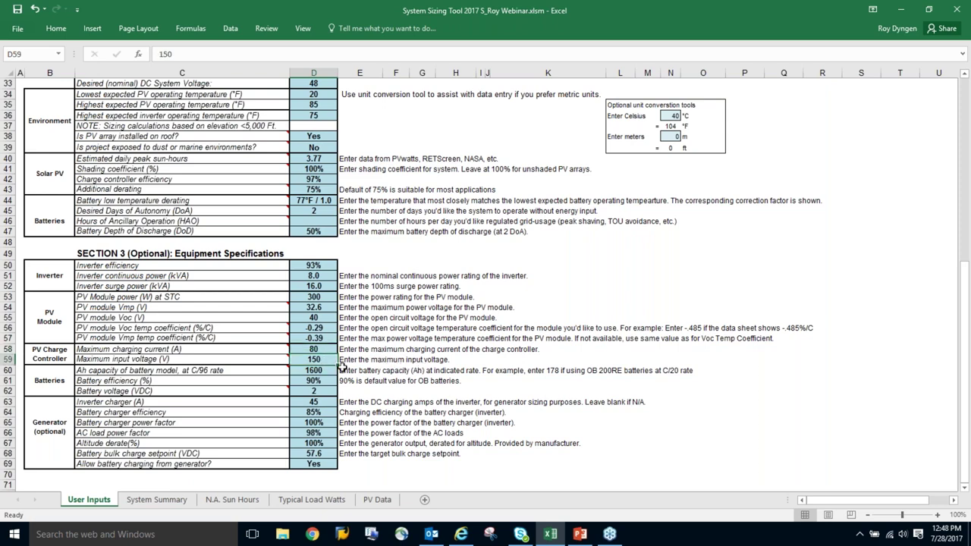
{"action": "left_click", "coordinate": [326, 350]}
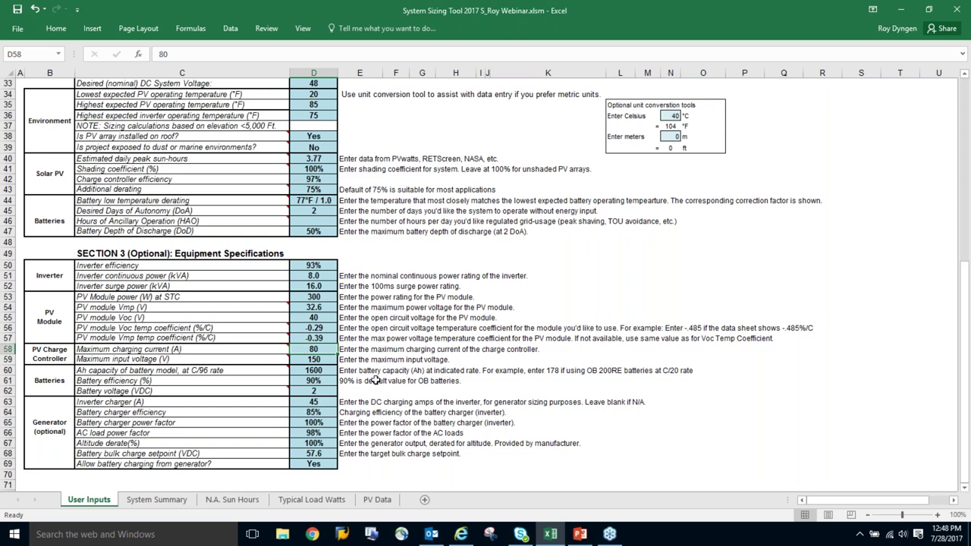
{"action": "left_click", "coordinate": [318, 360]}
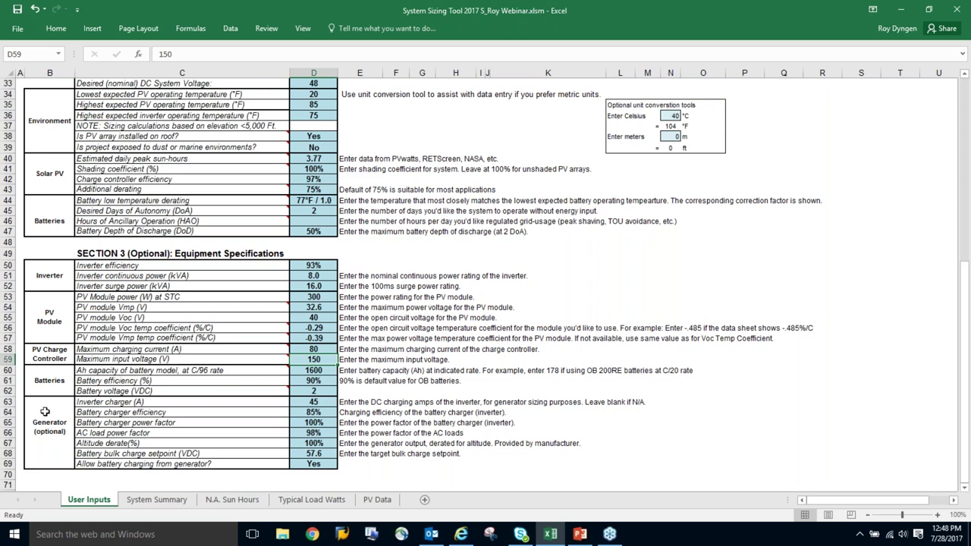
- Inspect the battery Ah capacity, battery efficiency and battery voltage entries in Section 3, including the selectable battery voltages
{"action": "mouse_move", "coordinate": [114, 340]}
{"action": "mouse_move", "coordinate": [284, 370]}
{"action": "left_click", "coordinate": [325, 370]}
{"action": "left_click", "coordinate": [325, 380]}
{"action": "left_click", "coordinate": [333, 391]}
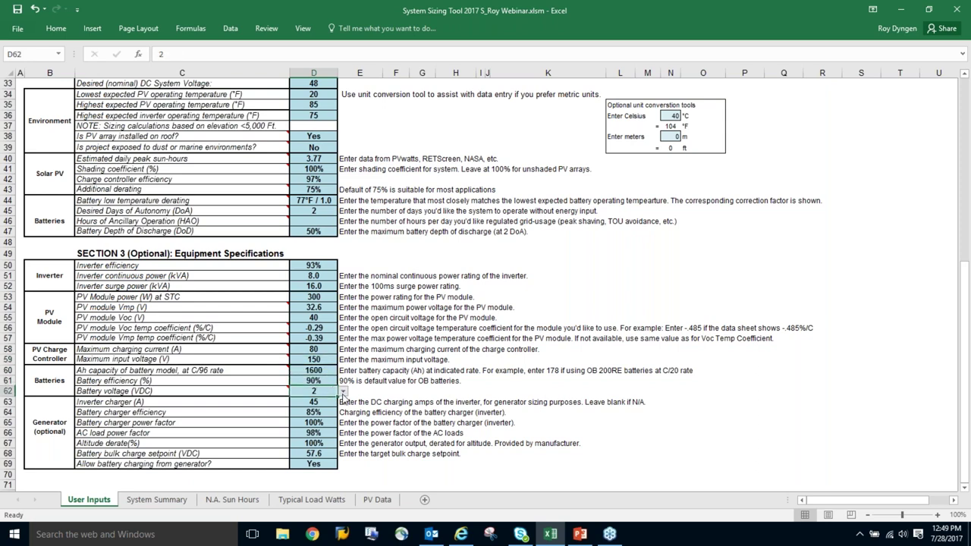
{"action": "left_click", "coordinate": [343, 392]}
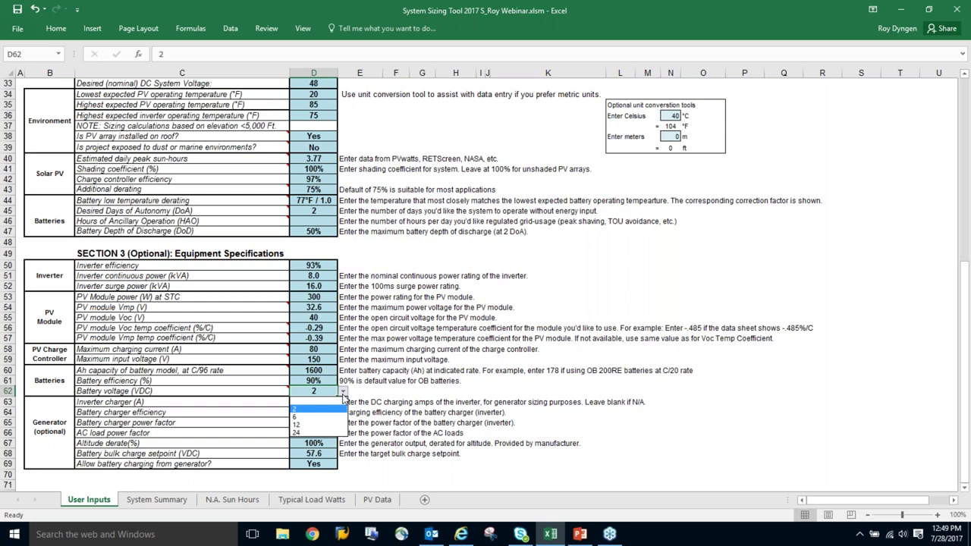
{"action": "left_click", "coordinate": [344, 393]}
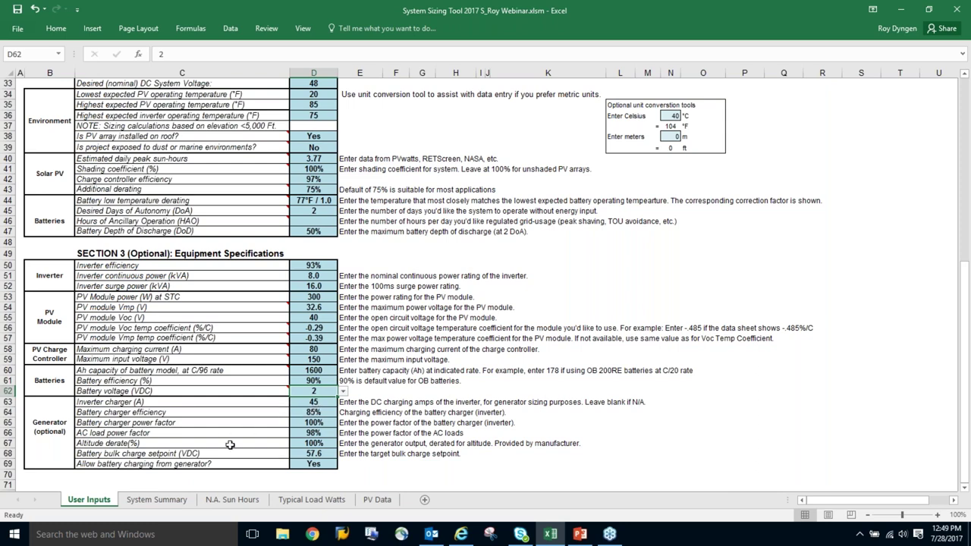
- Inspect the generator entries in Section 3, from inverter charger amps through charger efficiency, power factors and altitude derate
{"action": "left_click", "coordinate": [318, 402]}
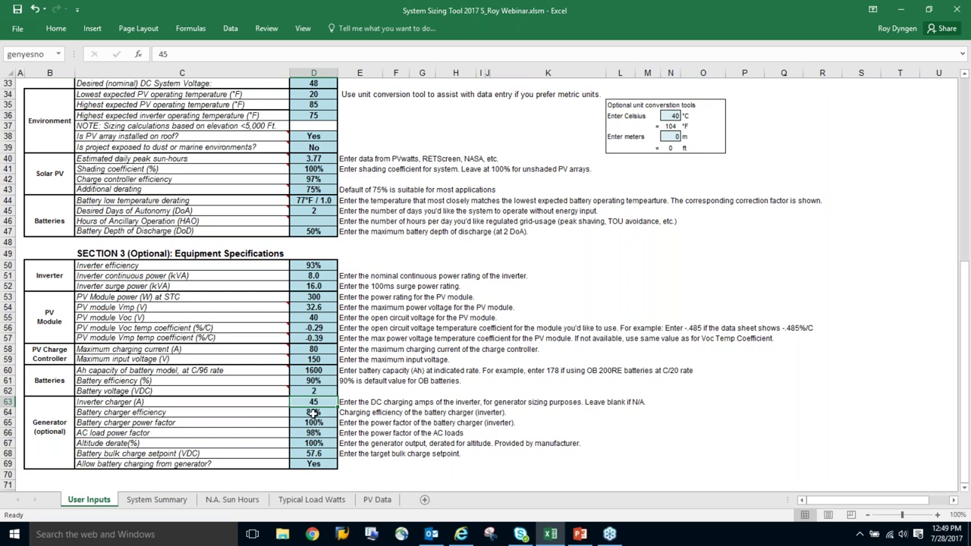
{"action": "left_click", "coordinate": [318, 412]}
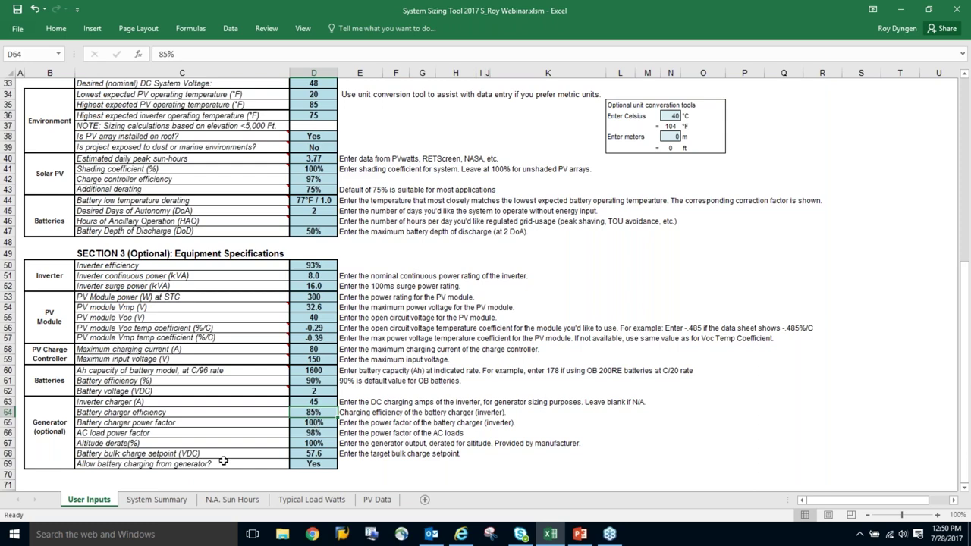
{"action": "left_click", "coordinate": [307, 423]}
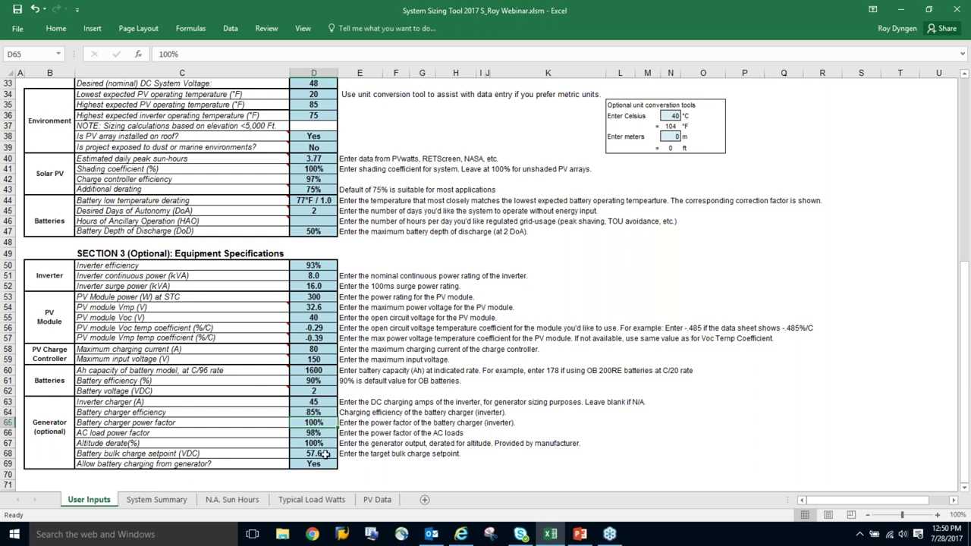
{"action": "left_click", "coordinate": [315, 433]}
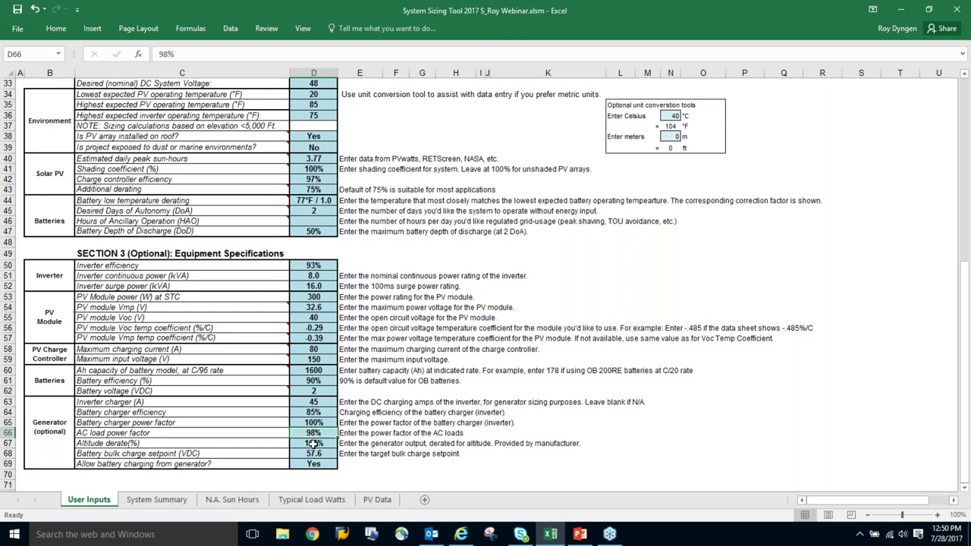
{"action": "left_click", "coordinate": [316, 443]}
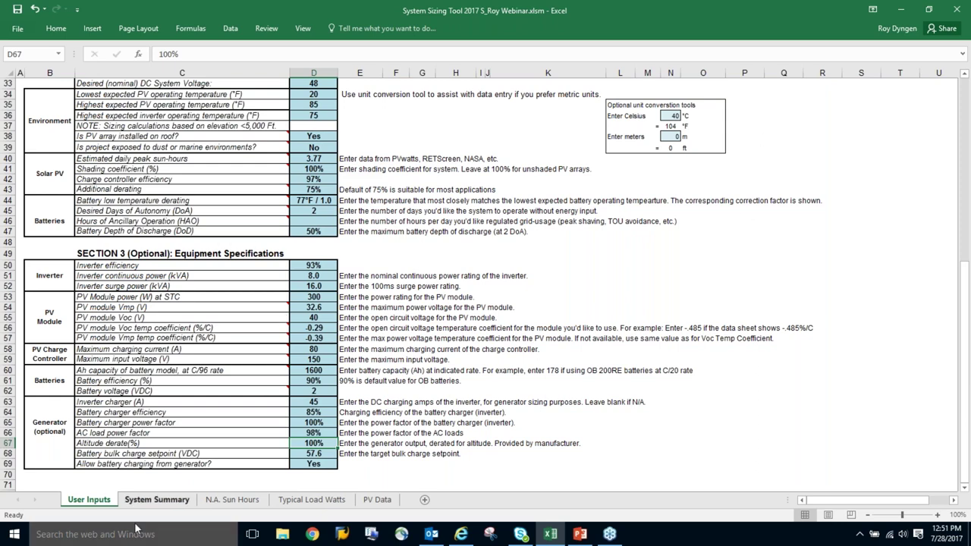
- Review the System Summary sheet's sizing results, including the battery bank configuration
{"action": "left_click", "coordinate": [153, 502]}
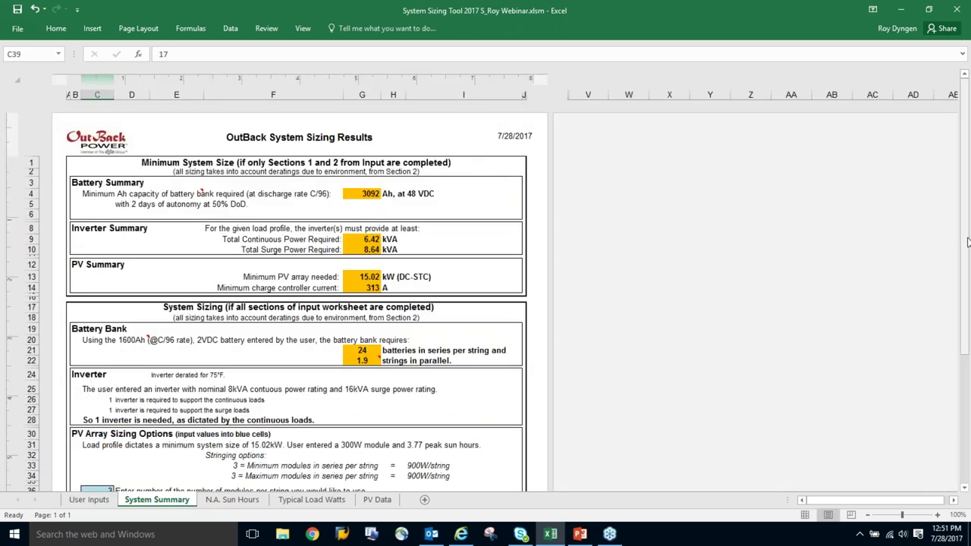
{"action": "left_click_drag", "start_coordinate": [968, 243], "coordinate": [968, 296]}
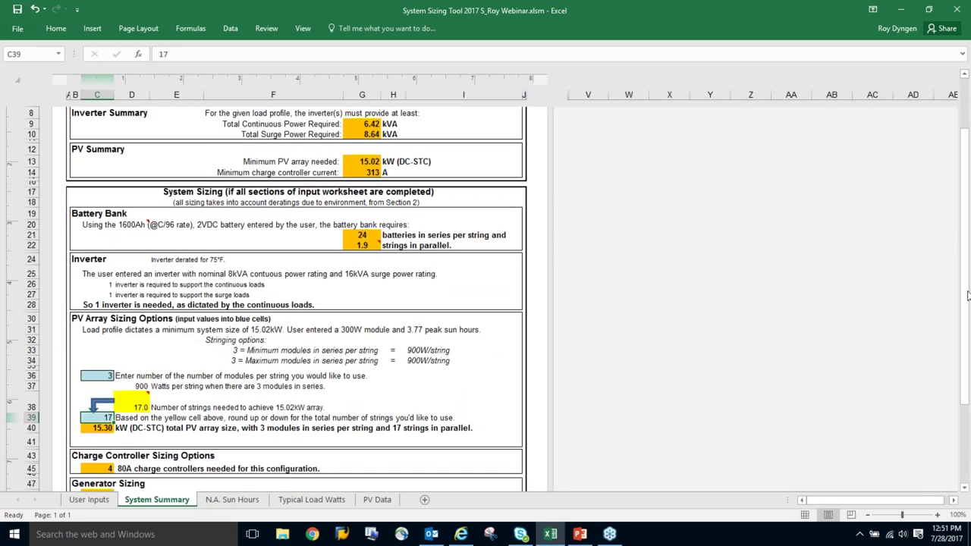
{"action": "left_click_drag", "start_coordinate": [968, 342], "coordinate": [137, 225]}
{"action": "mouse_move", "coordinate": [150, 220]}
- On the User Inputs sheet, set the battery model's Ah capacity to 200 and its battery voltage to 12 VDC
{"action": "left_click", "coordinate": [93, 503]}
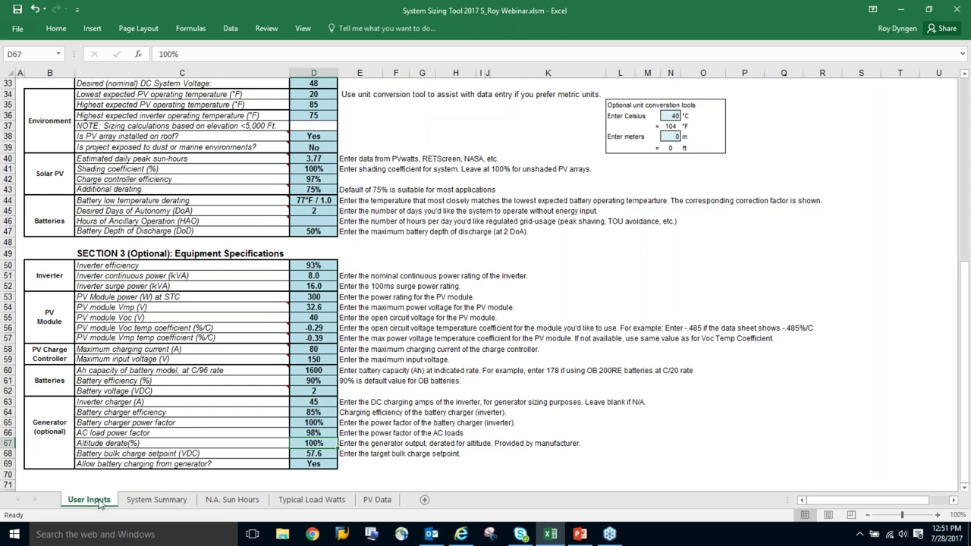
{"action": "left_click", "coordinate": [314, 371]}
{"action": "type", "text": "200"}
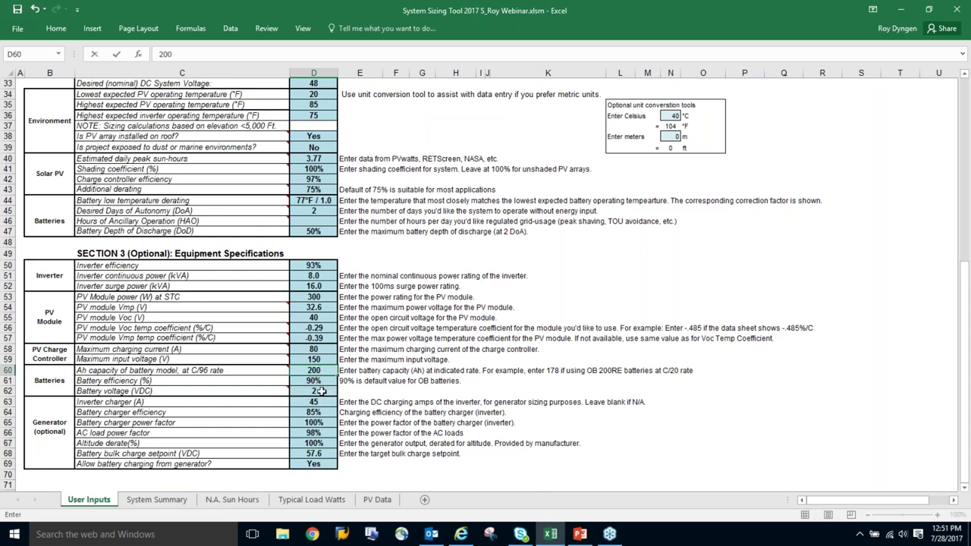
{"action": "left_click", "coordinate": [316, 392]}
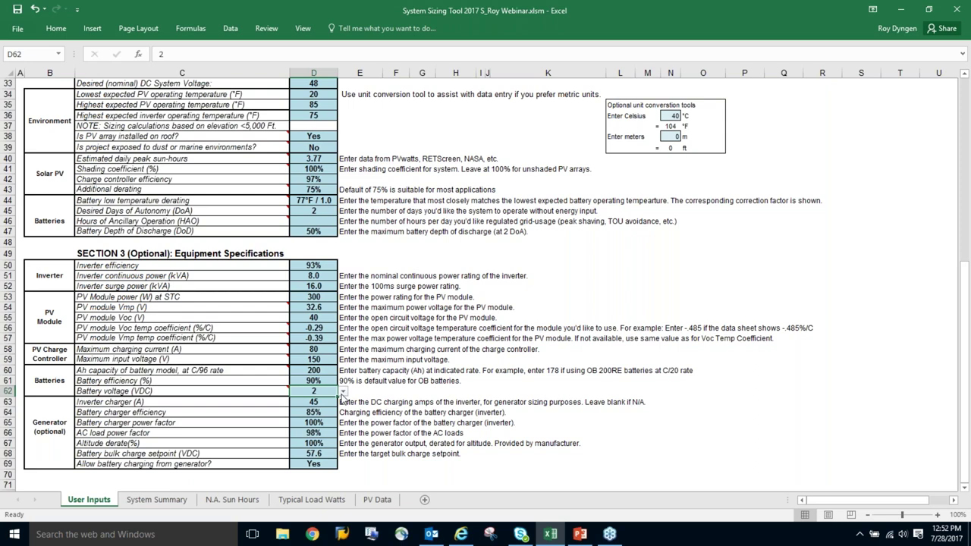
{"action": "left_click", "coordinate": [343, 392]}
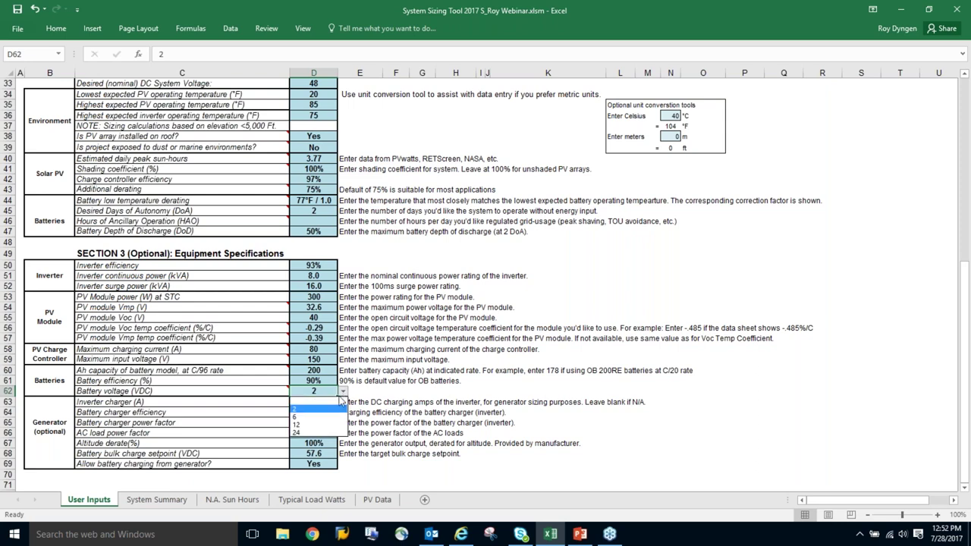
{"action": "left_click", "coordinate": [305, 426]}
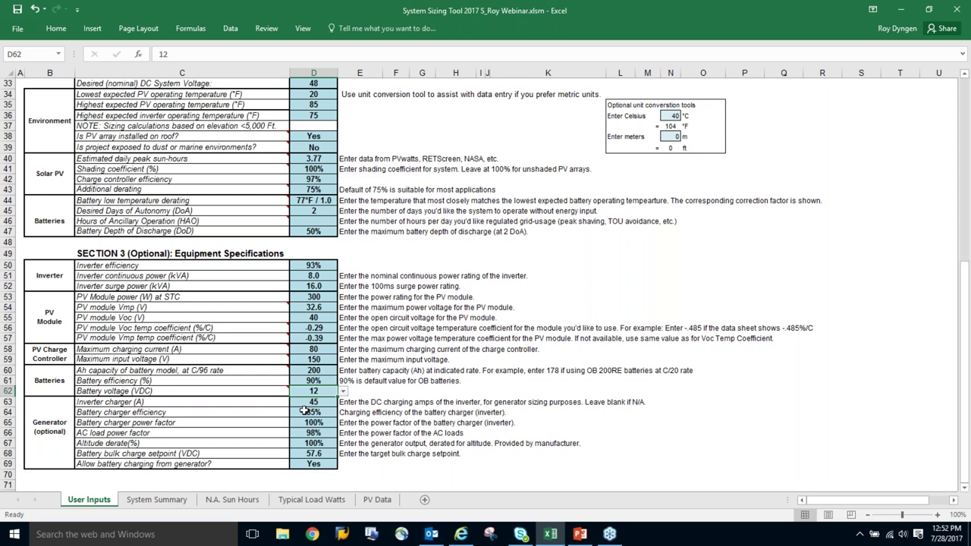
- Check how the 200 Ah, 12 VDC battery affects the battery bank sizing on the System Summary sheet
{"action": "left_click", "coordinate": [165, 504]}
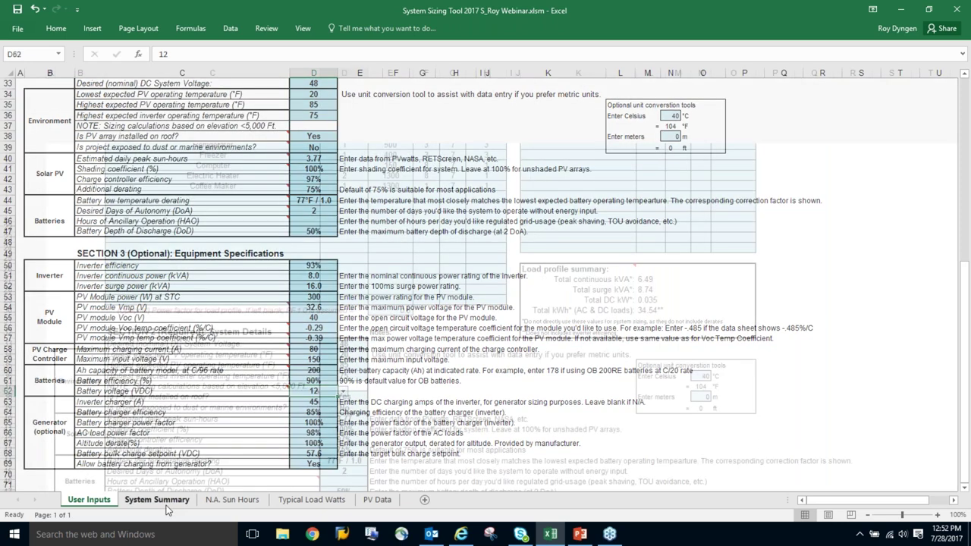
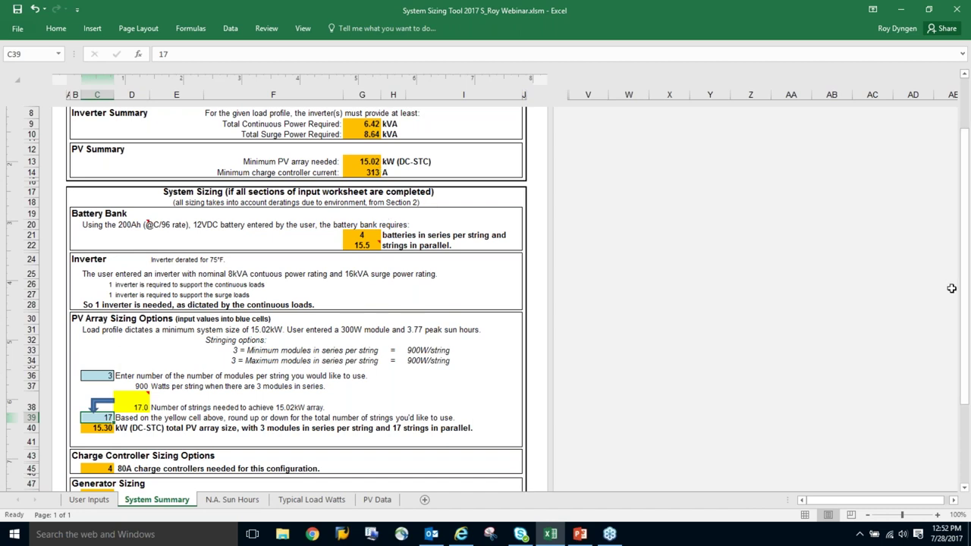
{"action": "scroll", "coordinate": [818, 265], "scroll_direction": "up", "scroll_amount": 3}
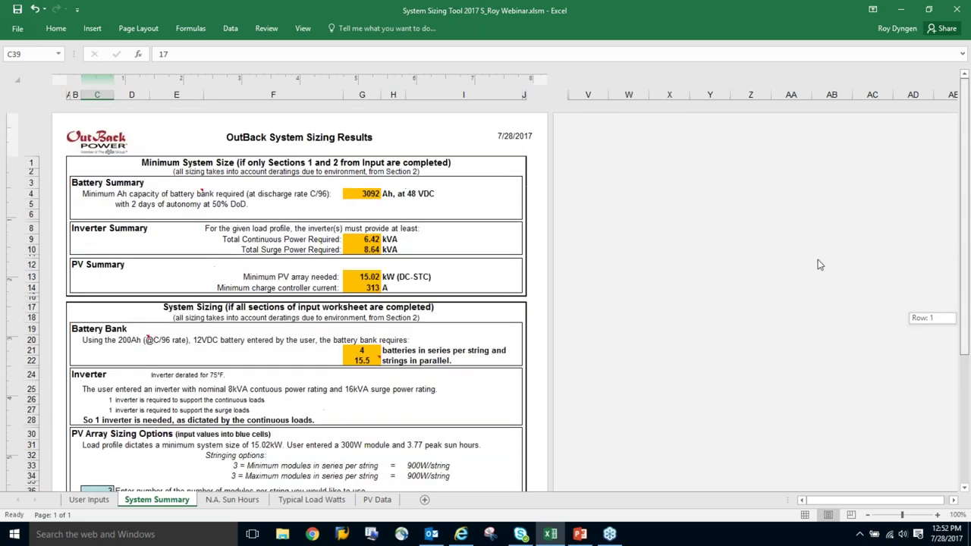
{"action": "scroll", "coordinate": [243, 174], "scroll_direction": "down", "scroll_amount": 3}
{"action": "scroll", "coordinate": [883, 273], "scroll_direction": "up", "scroll_amount": 2}
{"action": "left_click_drag", "start_coordinate": [970, 332], "coordinate": [970, 353]}
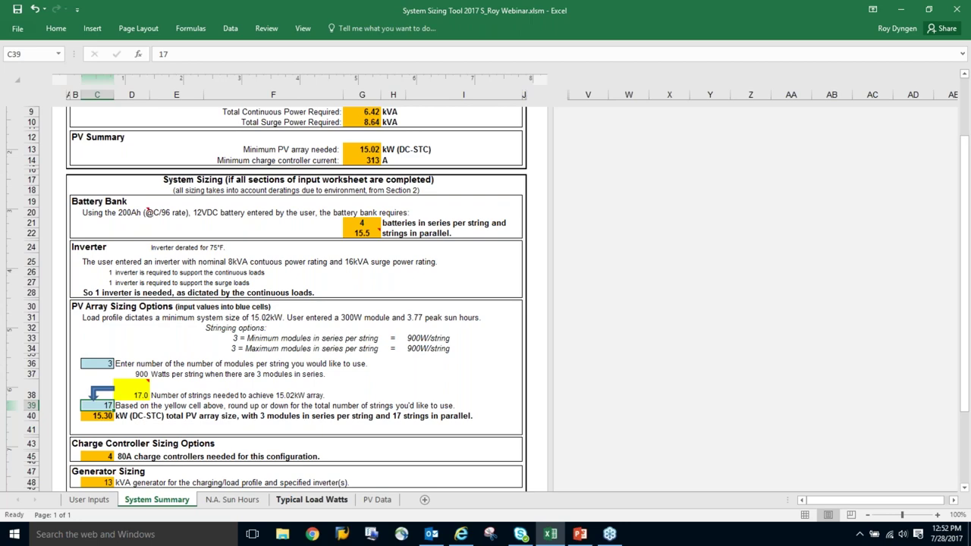
- On the User Inputs sheet, set the battery model's Ah capacity back to 1600 and its battery voltage back to 2 VDC
{"action": "left_click", "coordinate": [91, 500]}
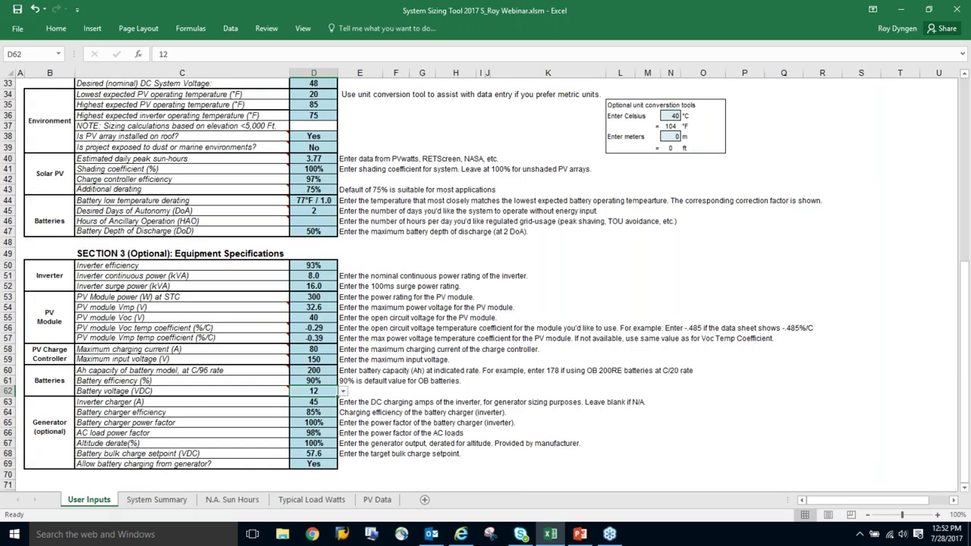
{"action": "double_click", "coordinate": [329, 370]}
{"action": "type", "text": "1600"}
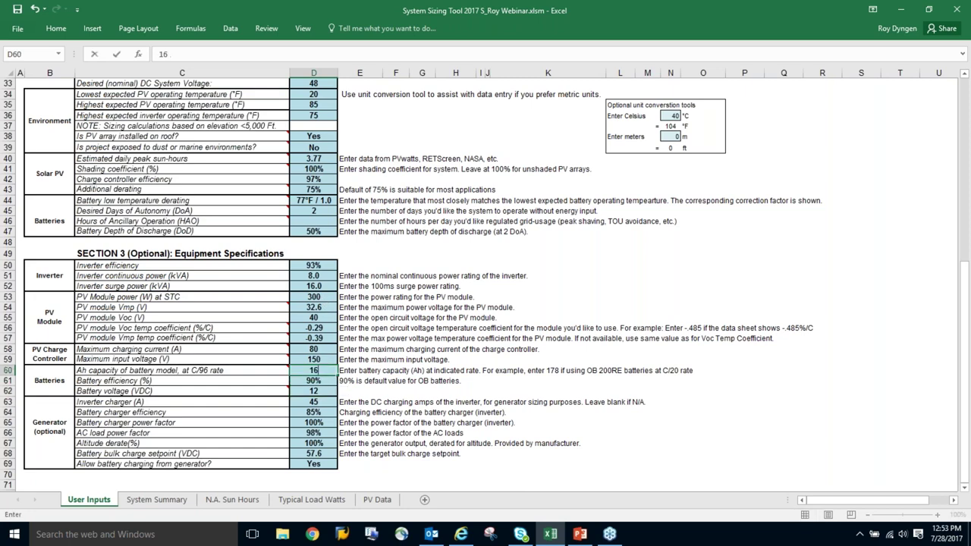
{"action": "left_click", "coordinate": [314, 391]}
{"action": "type", "text": "2"}
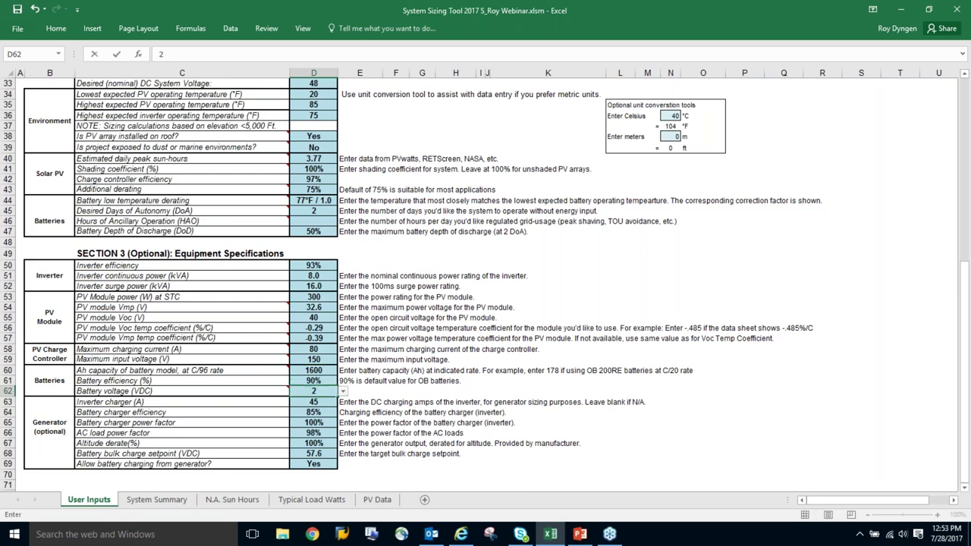
{"action": "key", "text": "ctrl+Return"}
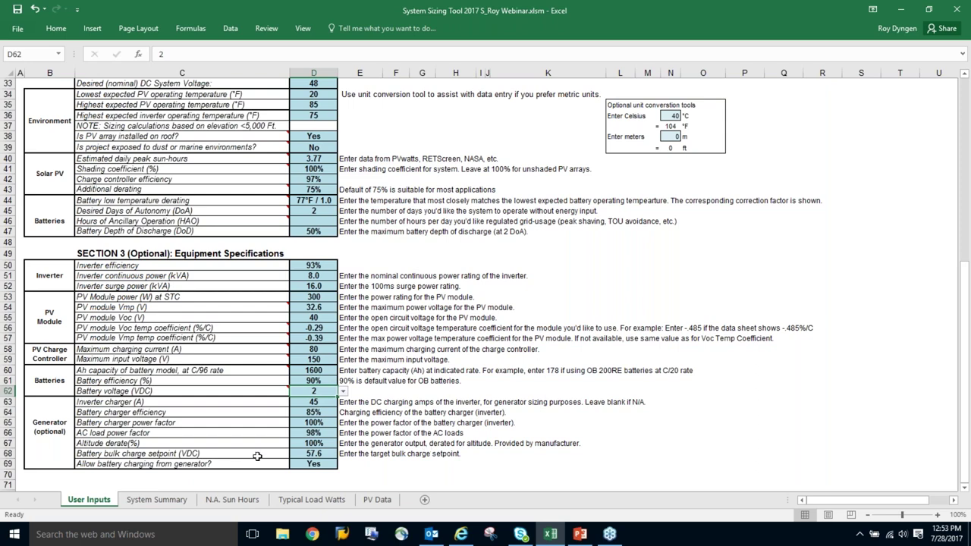
- Under PV Array Sizing Options on the System Summary sheet, try to set the number of modules per string to 4
{"action": "left_click", "coordinate": [157, 500]}
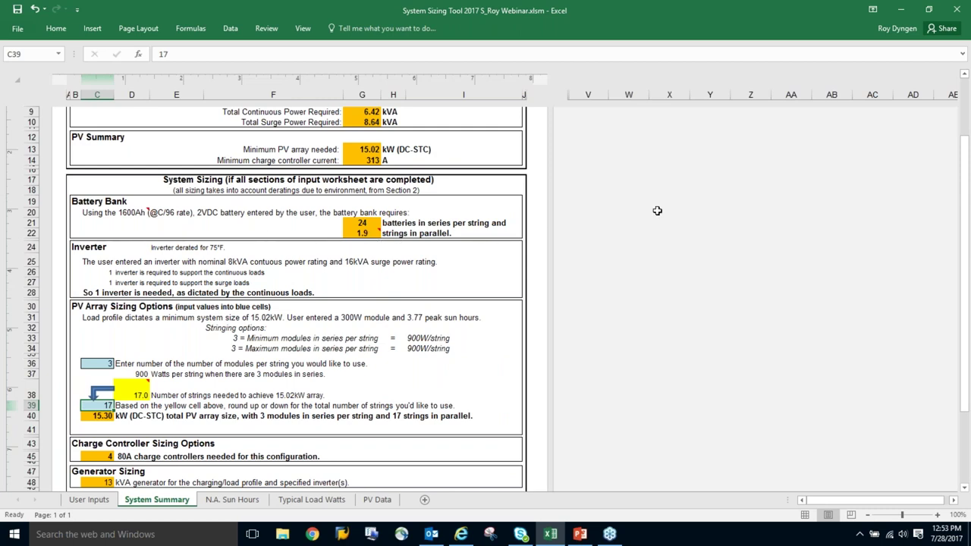
{"action": "left_click_drag", "start_coordinate": [969, 300], "coordinate": [969, 346]}
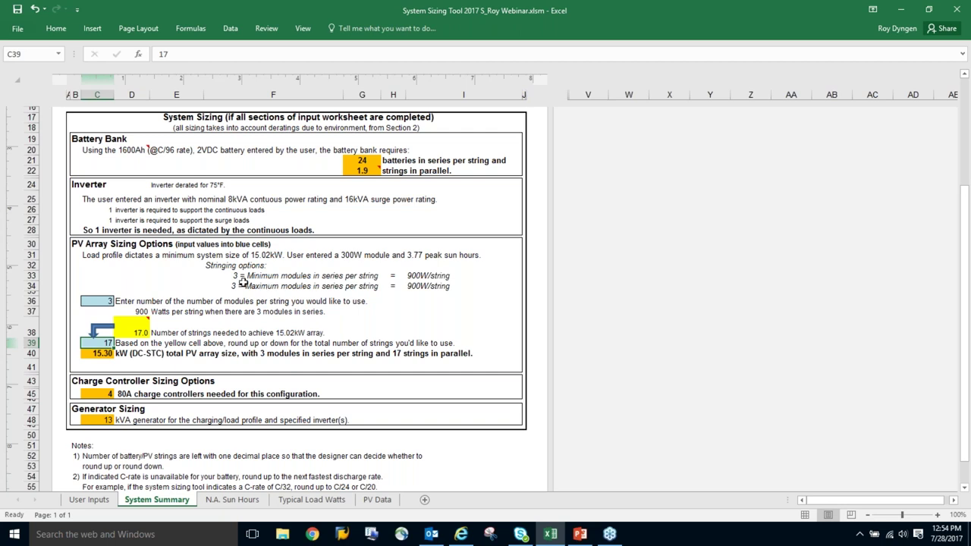
{"action": "left_click", "coordinate": [106, 301]}
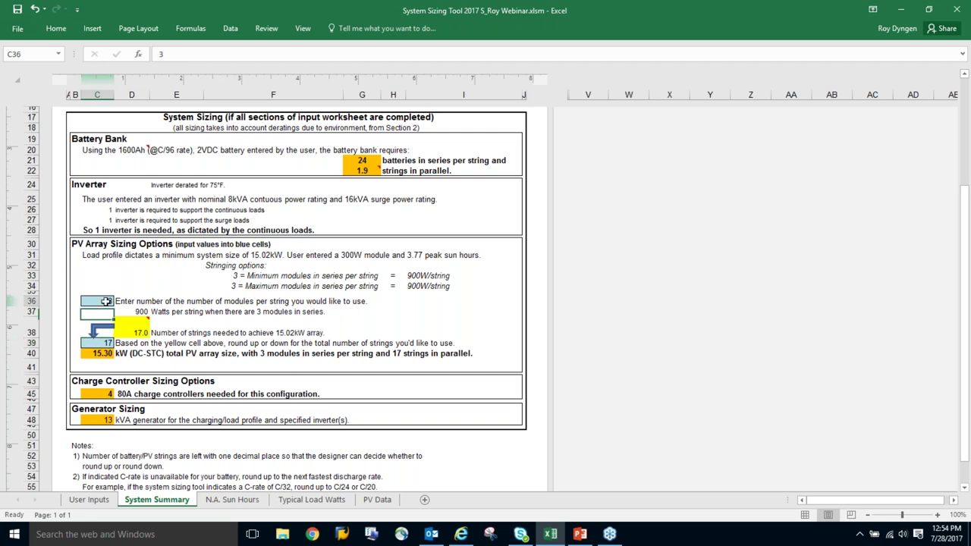
{"action": "type", "text": "3"}
{"action": "type", "text": "4"}
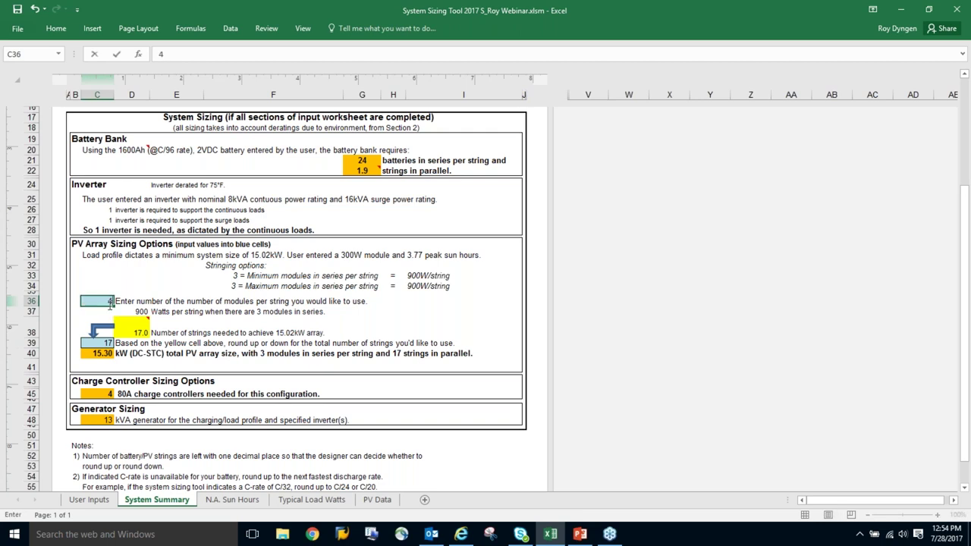
{"action": "key", "text": "Return"}
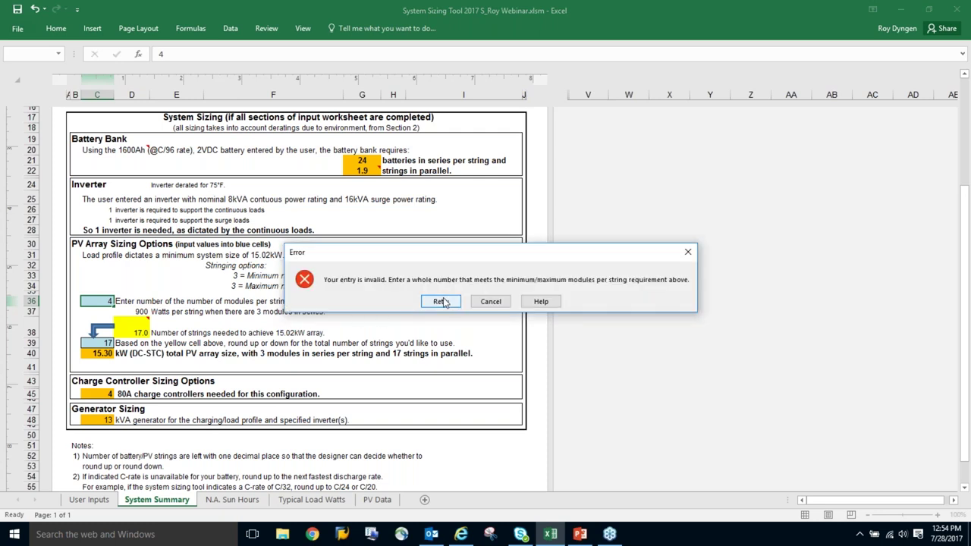
- Retry the modules-per-string entry with 3, and select the entry for the total number of strings
{"action": "left_click", "coordinate": [441, 301]}
{"action": "type", "text": "3"}
{"action": "key", "text": "Return"}
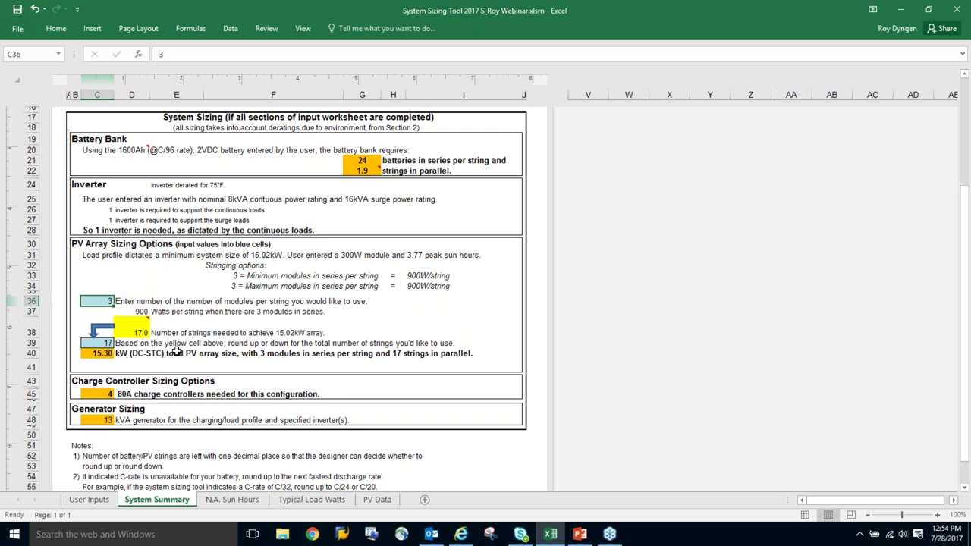
{"action": "left_click", "coordinate": [99, 343]}
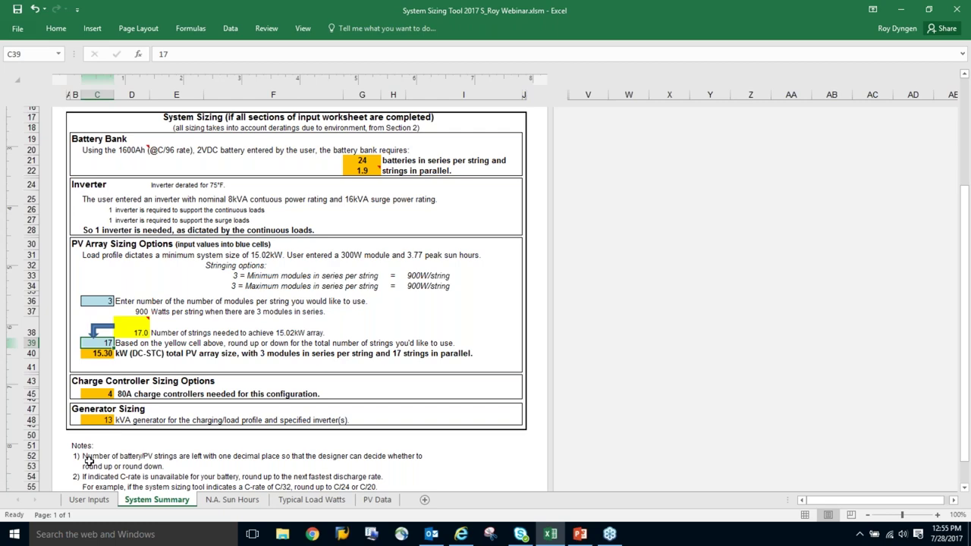
- Check the Section 3 equipment specifications on the User Inputs sheet, and return to the System Summary sheet
{"action": "left_click", "coordinate": [89, 499]}
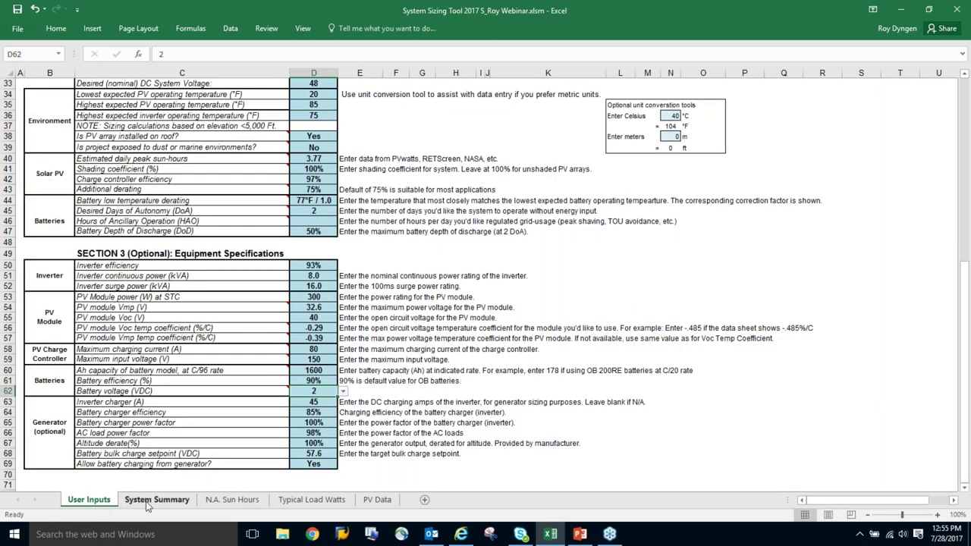
{"action": "left_click", "coordinate": [148, 501]}
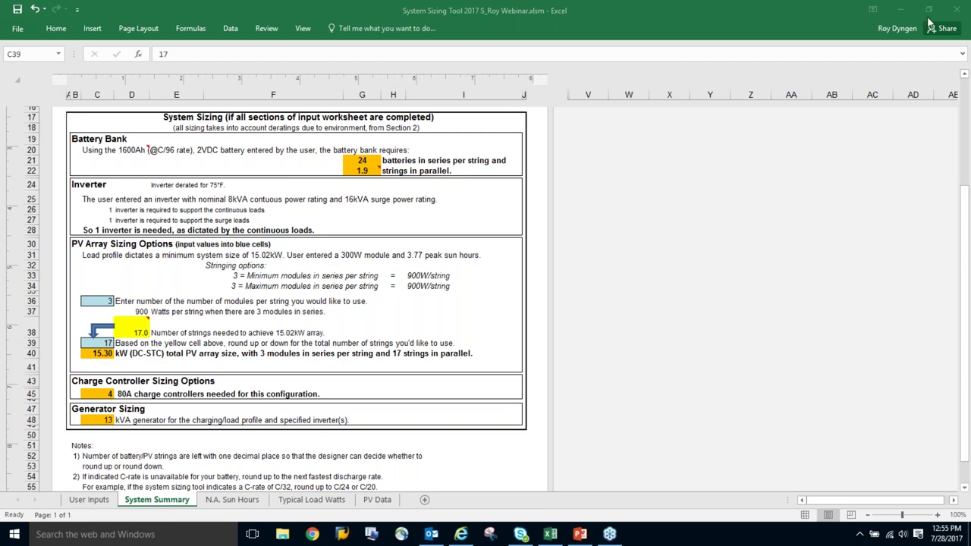
- Minimize the sizing workbook to return to the Sizing Spreadsheet presentation in PowerPoint, and advance its slide show past the end to exit
{"action": "left_click", "coordinate": [902, 11]}
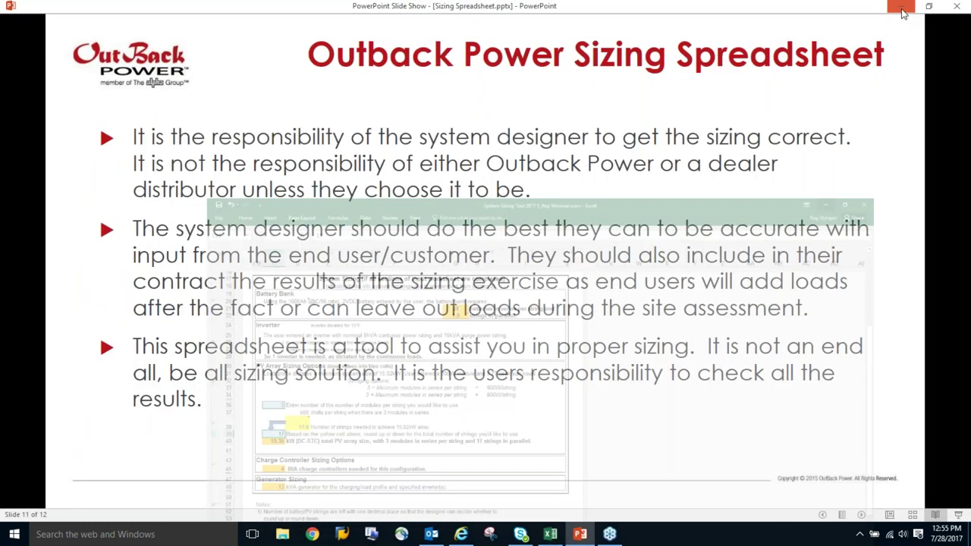
{"action": "left_click", "coordinate": [873, 419]}
{"action": "left_click", "coordinate": [873, 419]}
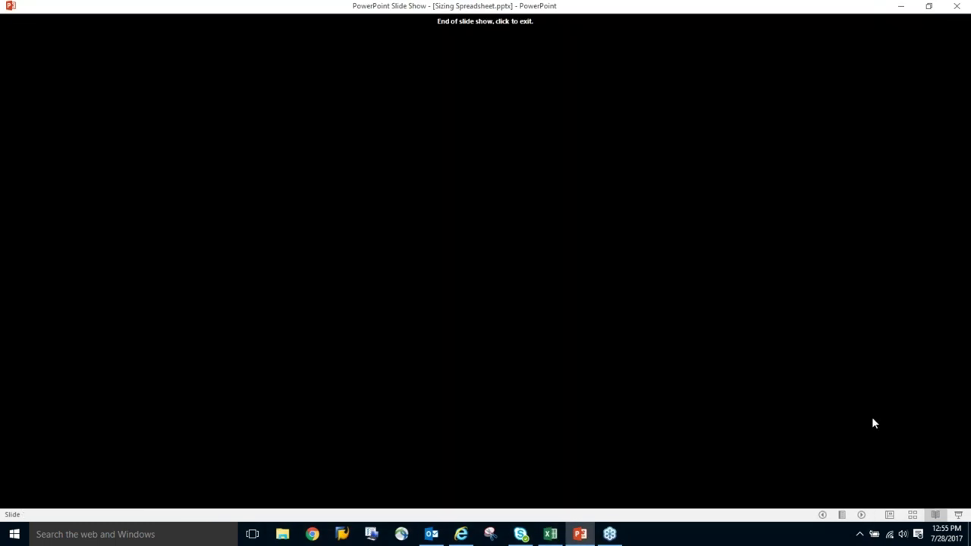
{"action": "left_click", "coordinate": [873, 418]}
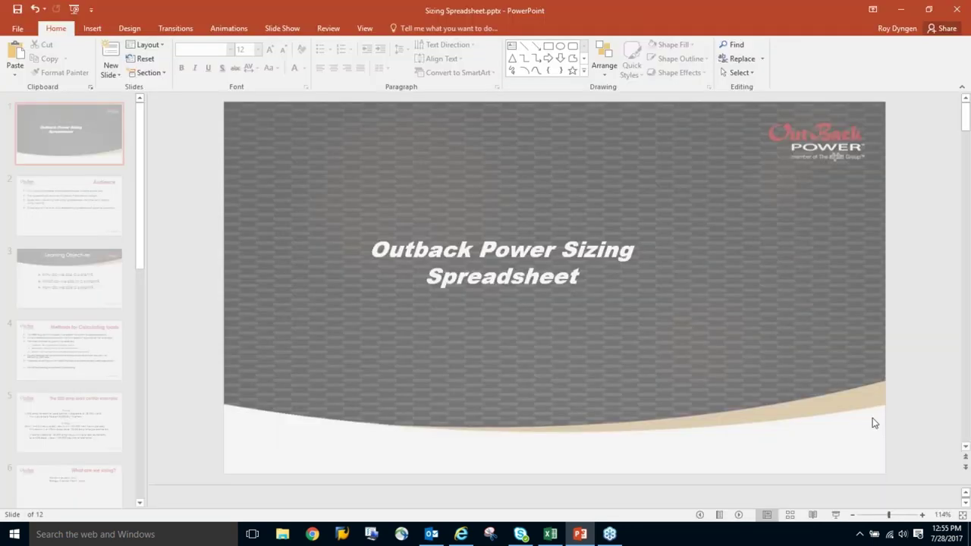
- Go to the closing Questions slide, slide 12, and open the presentation in Reading View from there
{"action": "scroll", "coordinate": [873, 423], "scroll_direction": "down", "scroll_amount": 7}
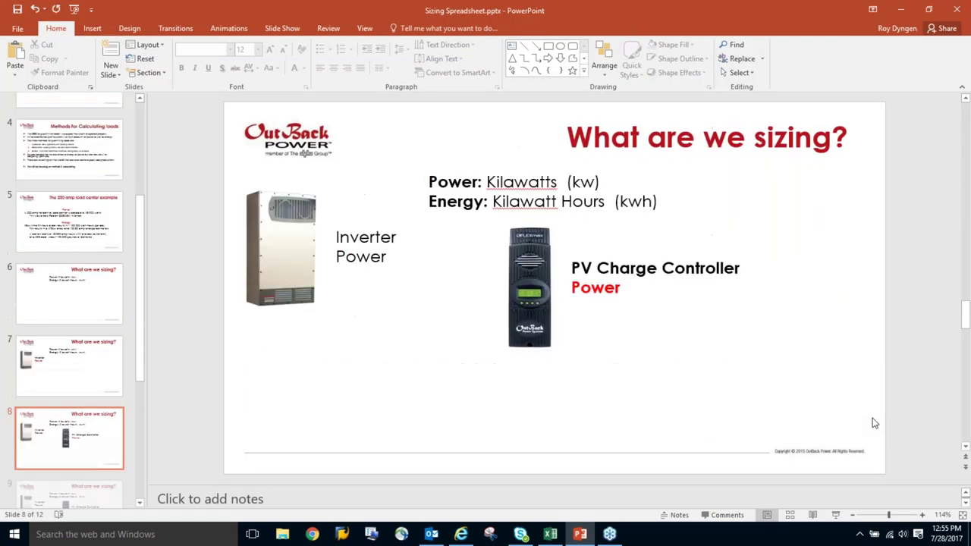
{"action": "scroll", "coordinate": [873, 423], "scroll_direction": "down", "scroll_amount": 4}
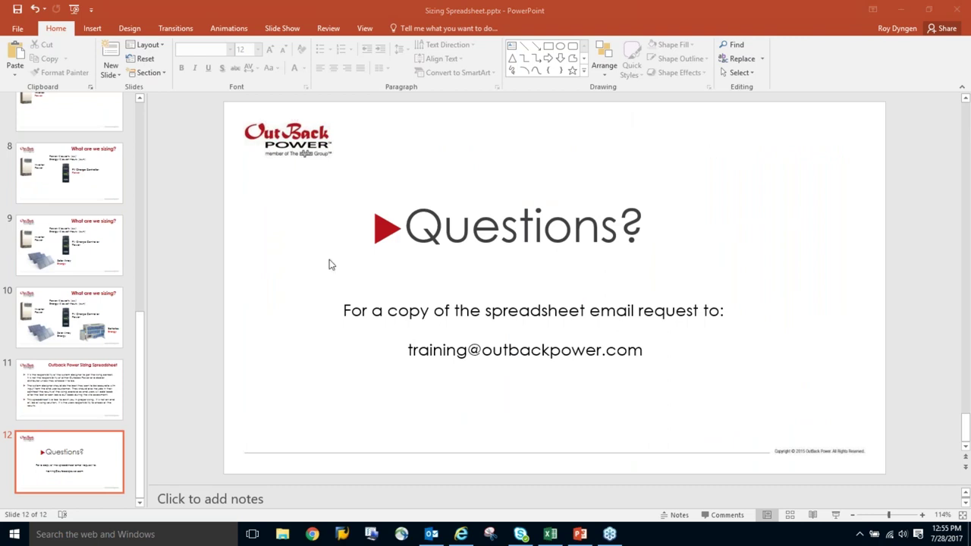
{"action": "left_click", "coordinate": [813, 516]}
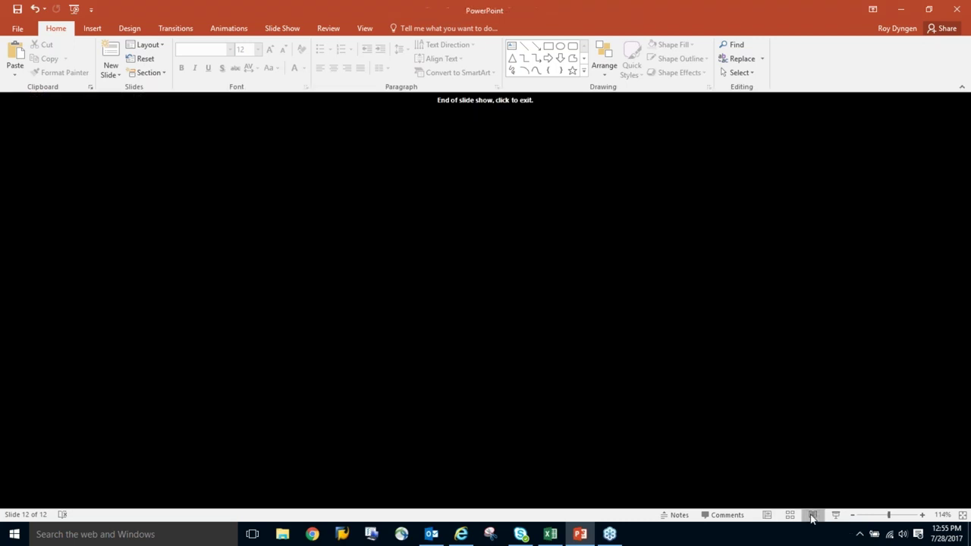